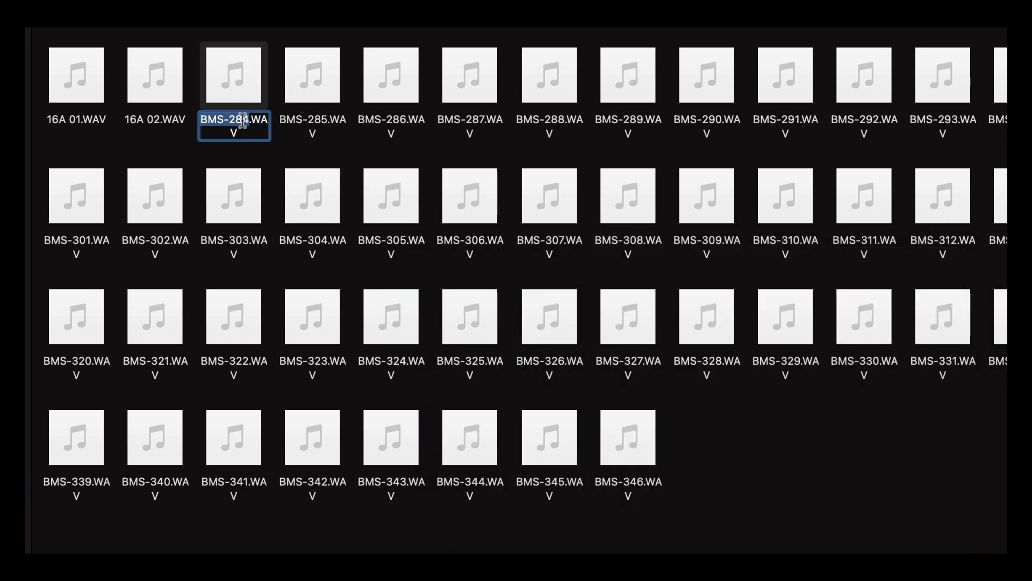
Finish renaming the third audio file to 16A 03.WAV and select all three 16A files.
text(03)
click(280, 138)
drag(267, 144, 103, 86)
Batch-rename the three 16A files with Add Text, placing a space and initials after the name.
right_click(101, 86)
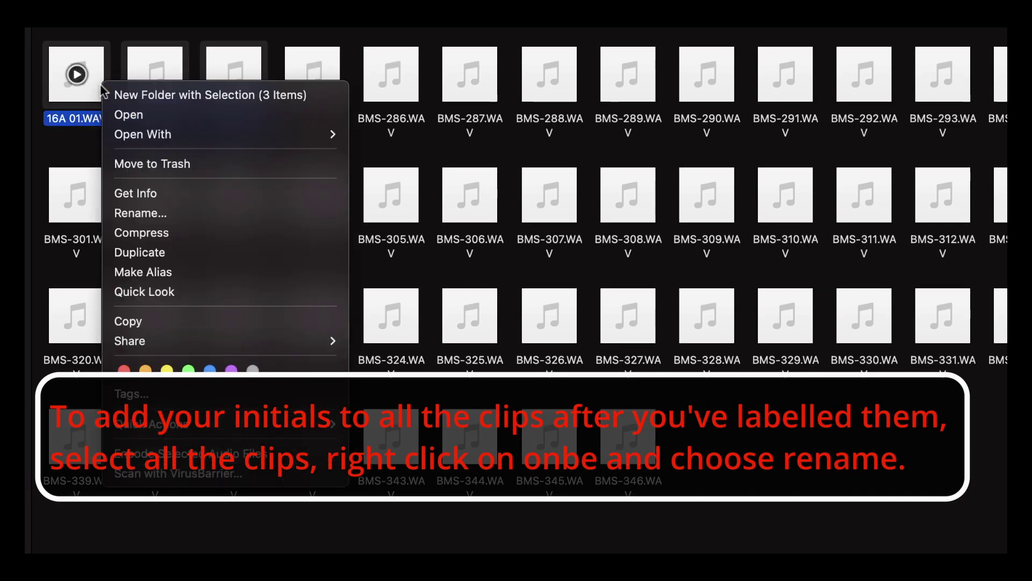
click(206, 214)
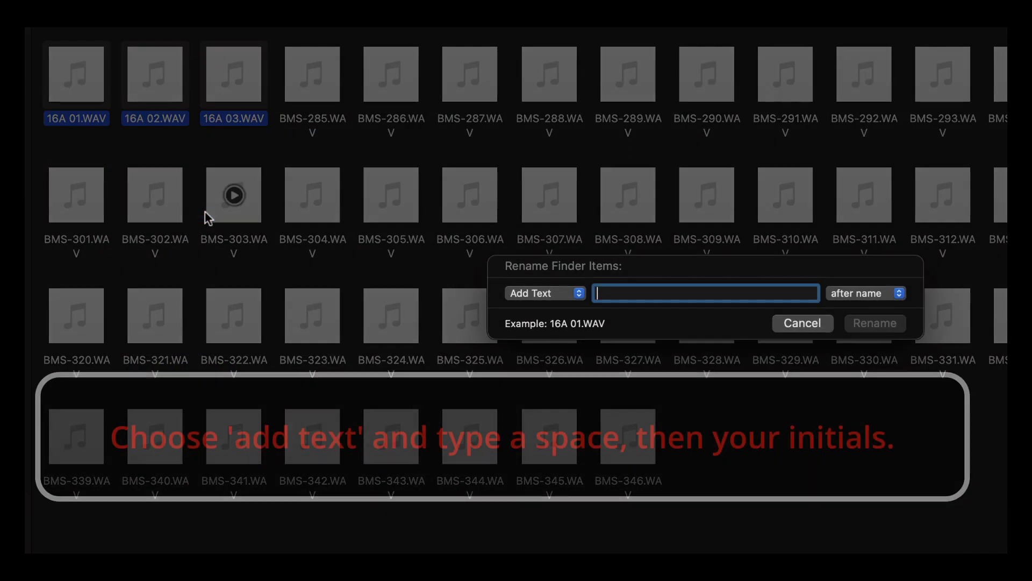
click(564, 299)
click(560, 298)
click(884, 298)
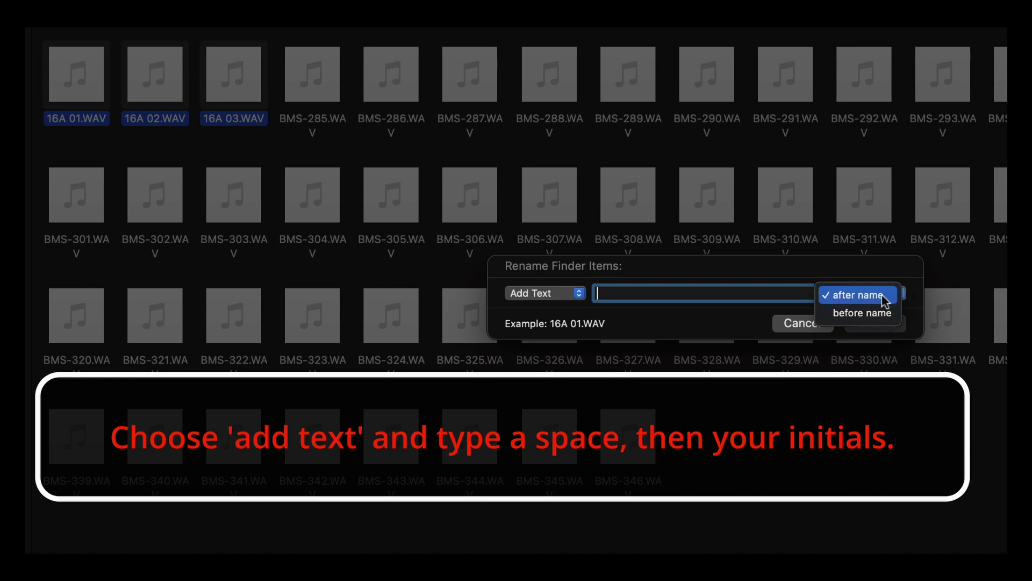
click(882, 296)
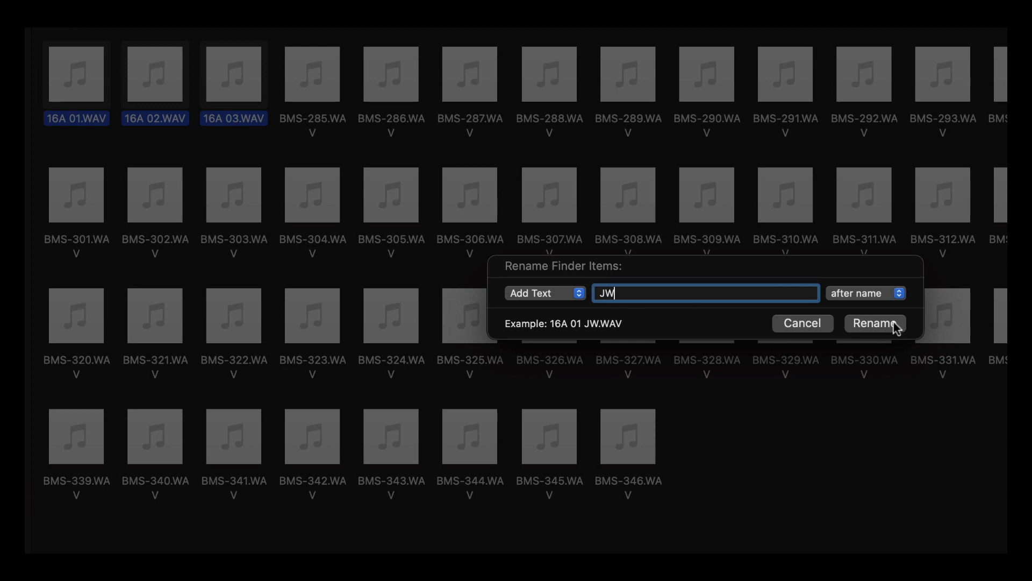
click(875, 324)
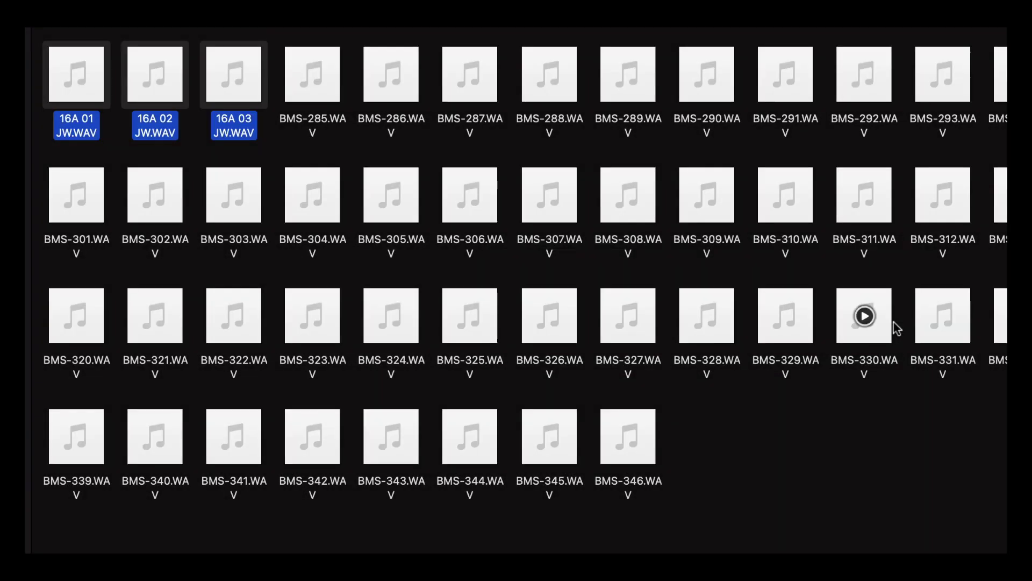
click(302, 147)
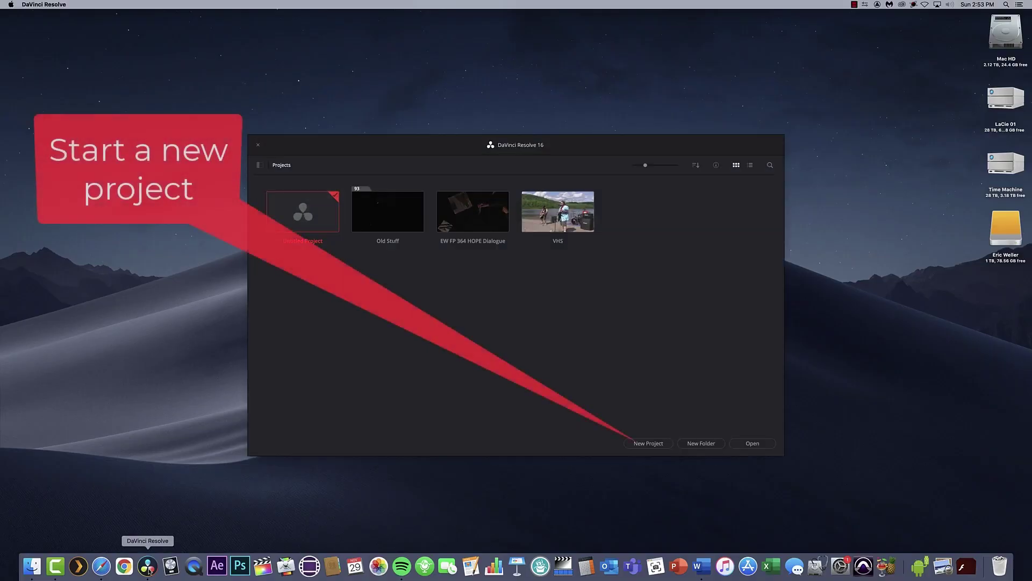
Create and open a new project named UA OFFLINE from the Project Manager.
click(662, 447)
text(UA )
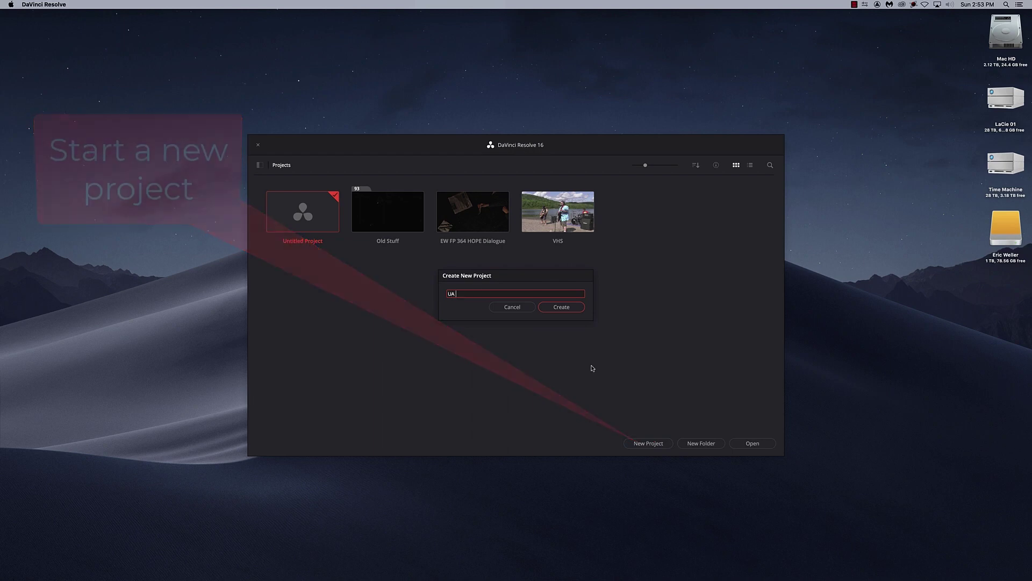
text(OFF)
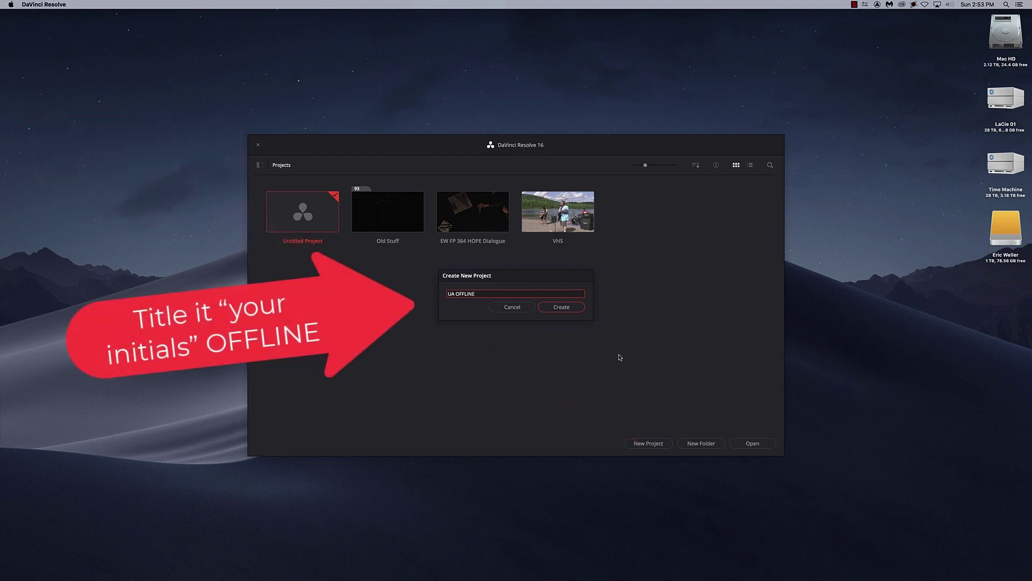
text(LINE)
click(572, 311)
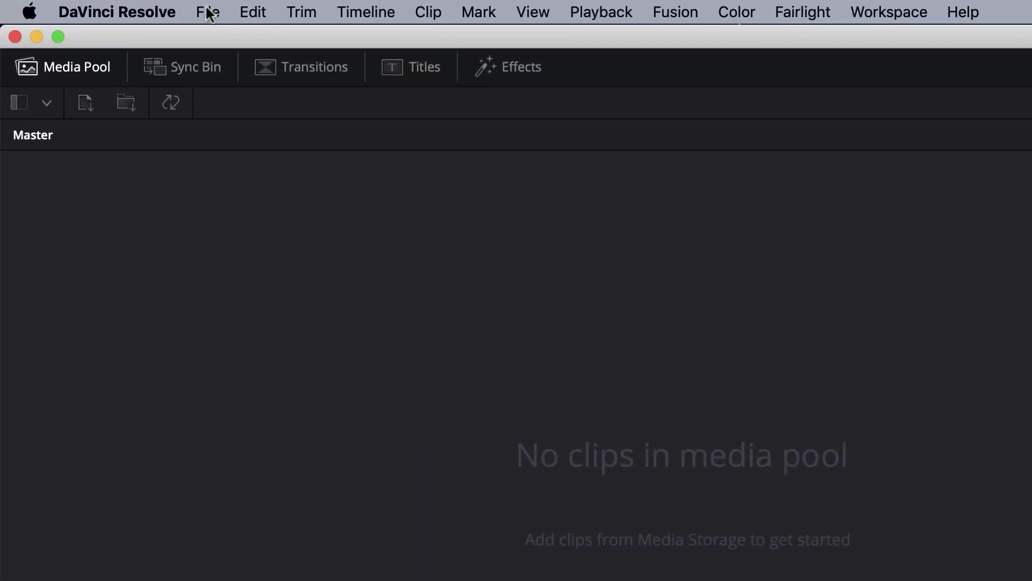
In Master Settings, set timeline frame rate 23.976 and video format HD 1080p 23.976, then save.
click(207, 12)
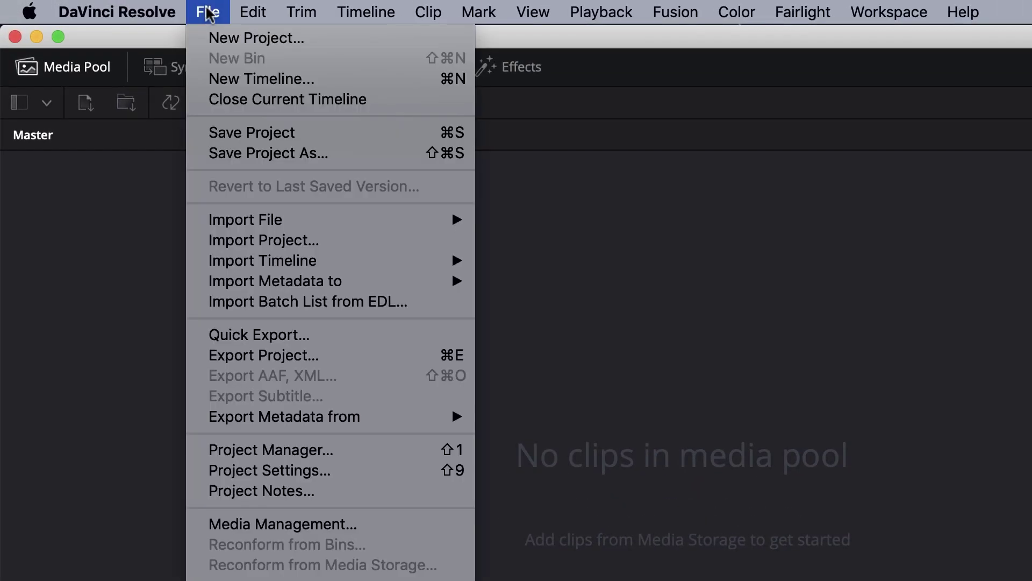
click(315, 476)
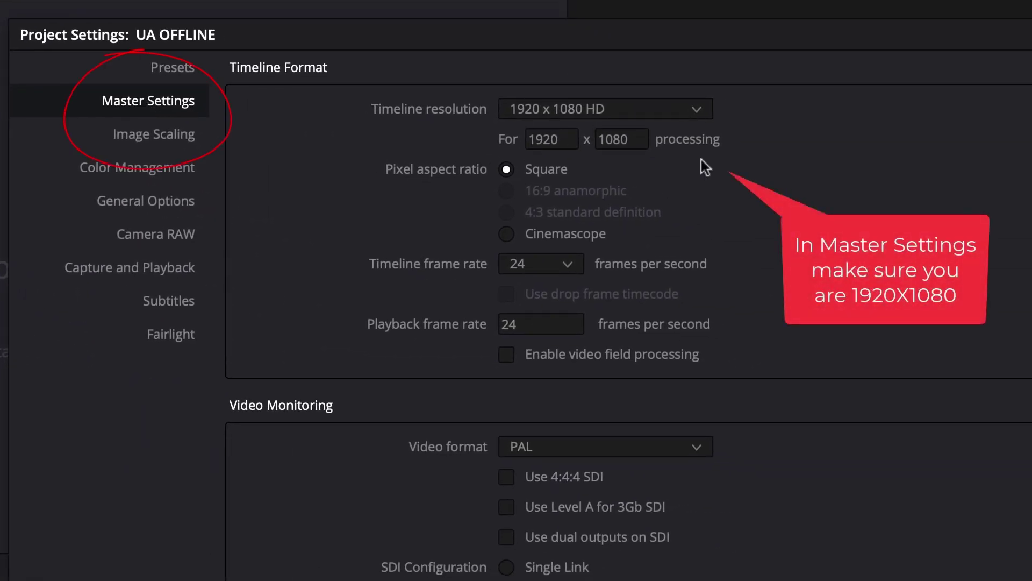
click(576, 264)
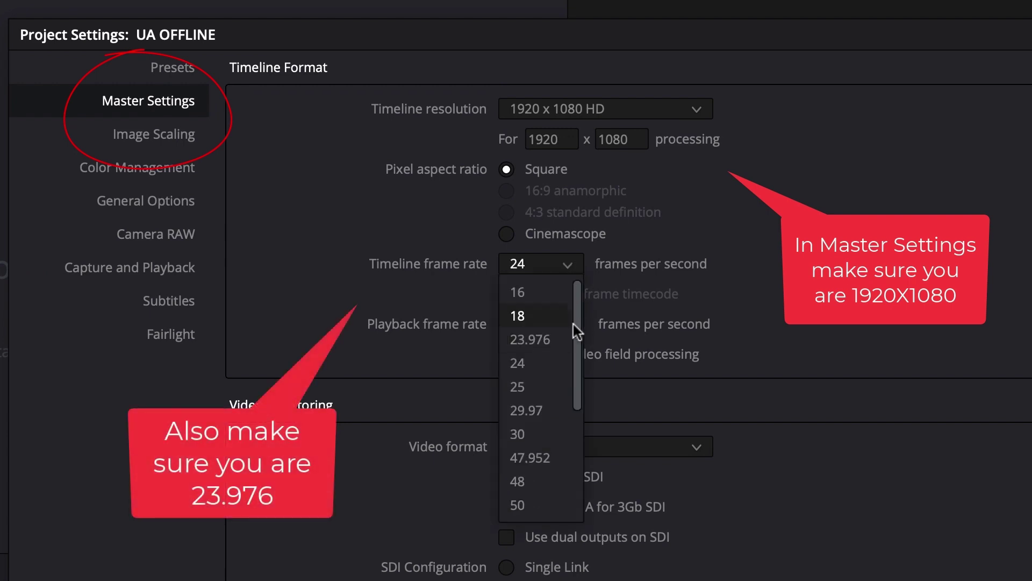
click(555, 338)
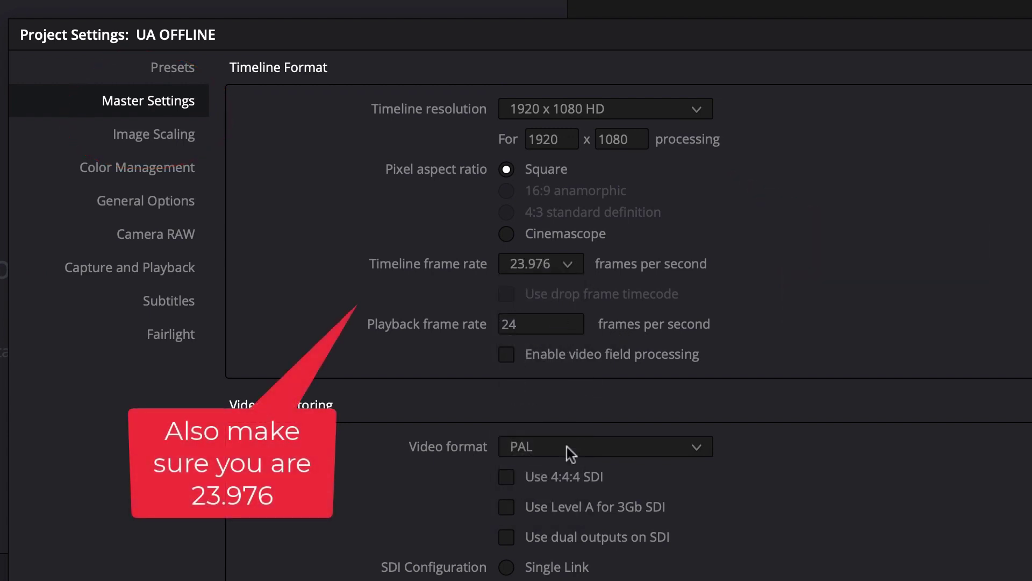
click(657, 453)
scroll(708, 476, down, 2)
drag(709, 477, 707, 515)
click(613, 483)
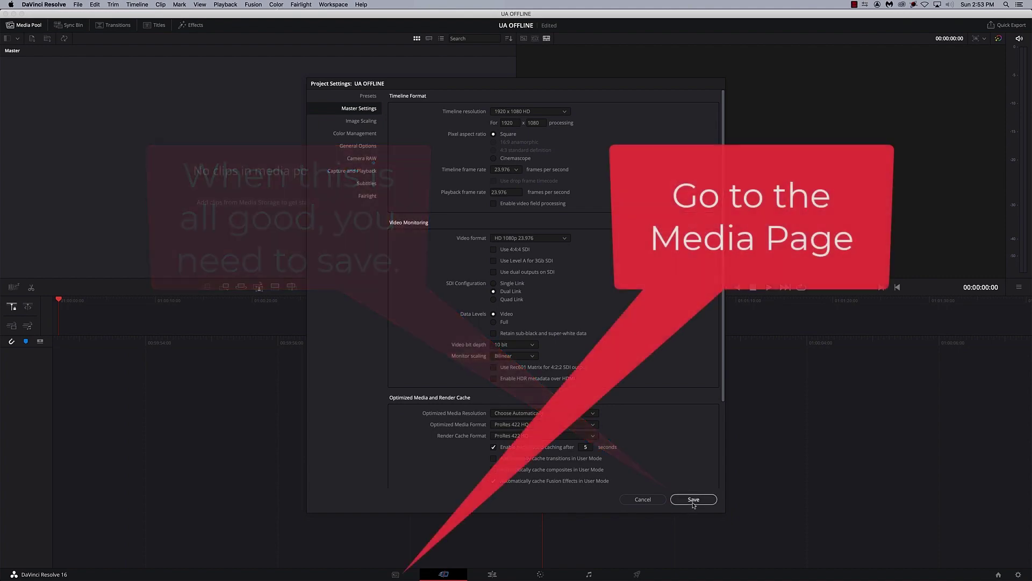
click(693, 499)
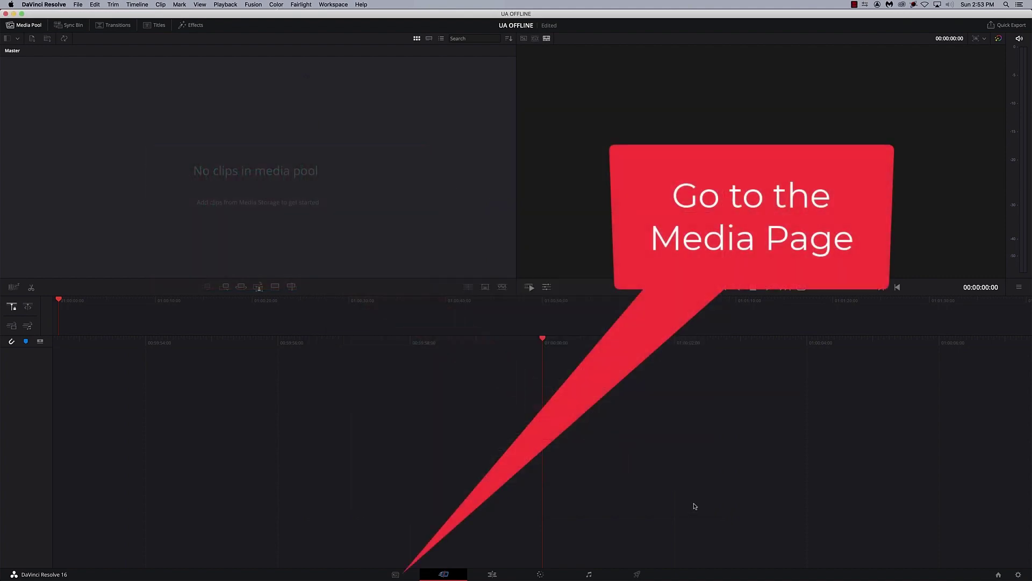
On the Media page, import the UA Day 1, 2 and 3 folders from Block 2 into the Master bin.
click(396, 575)
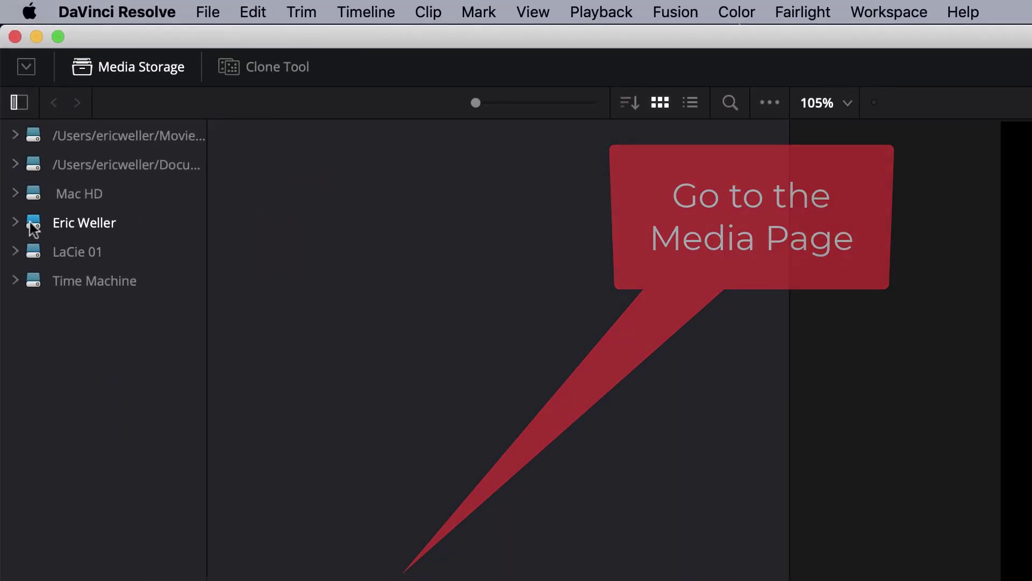
click(5, 83)
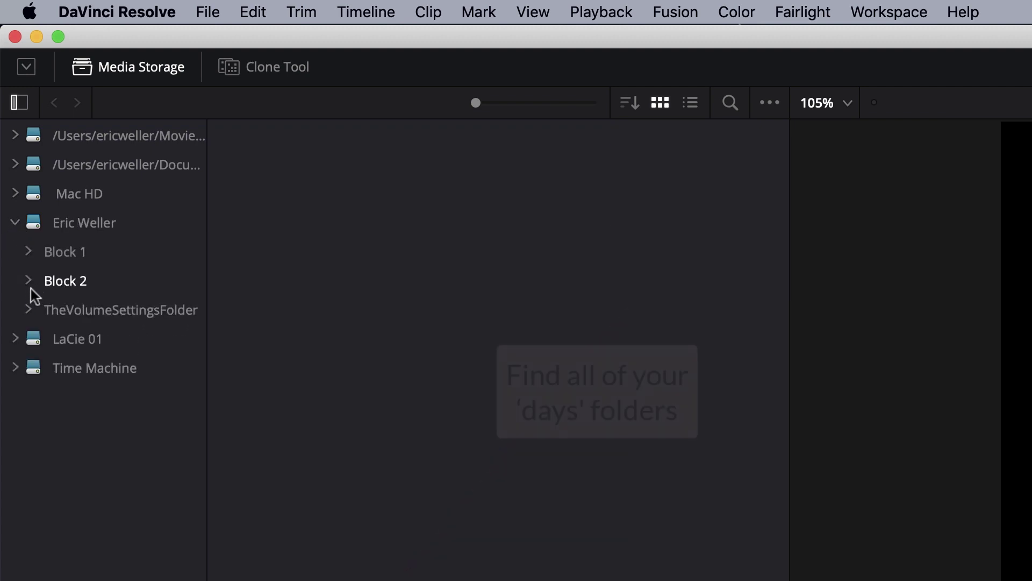
click(28, 280)
click(43, 310)
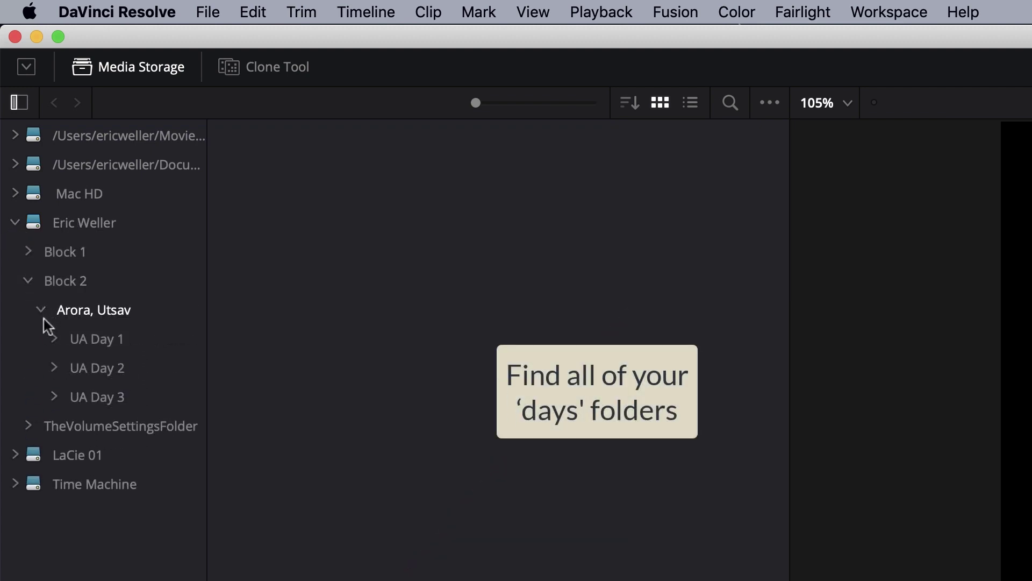
click(80, 312)
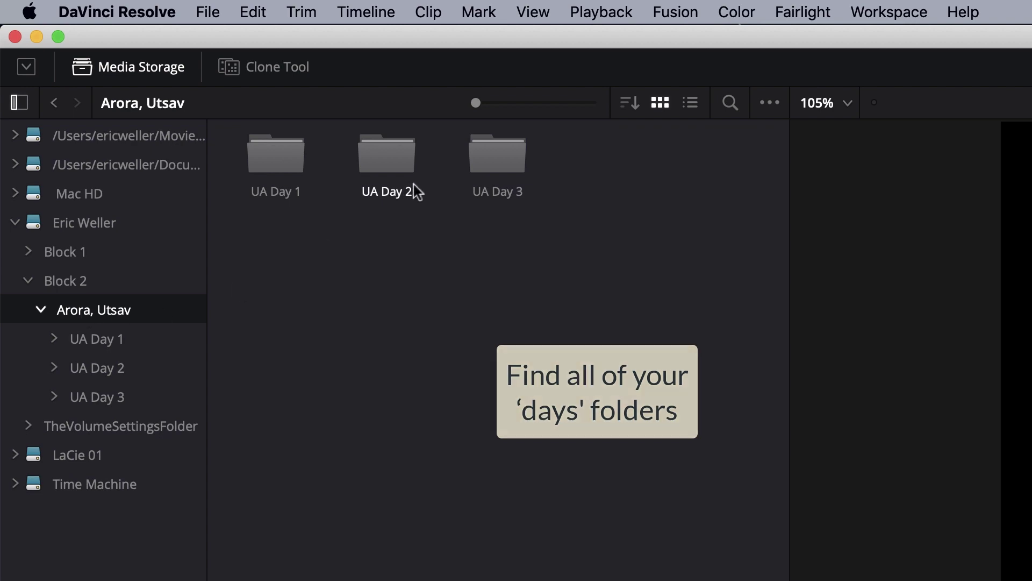
drag(593, 164, 267, 151)
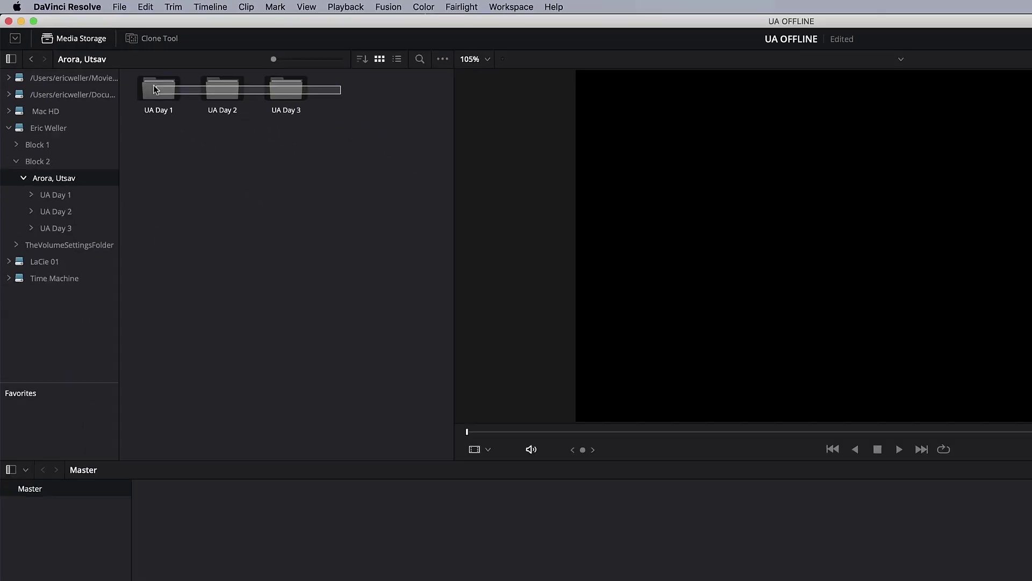
drag(155, 89, 91, 580)
drag(51, 376, 51, 376)
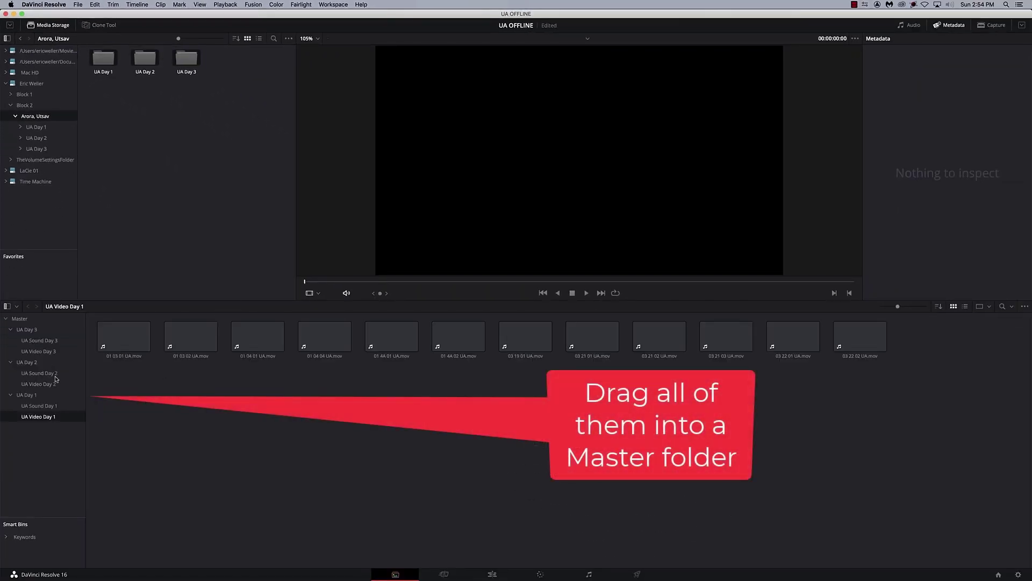
Collapse the UA Day bins, colour-tag UA Day 2 green, and bring up UA Day 1's options.
click(11, 323)
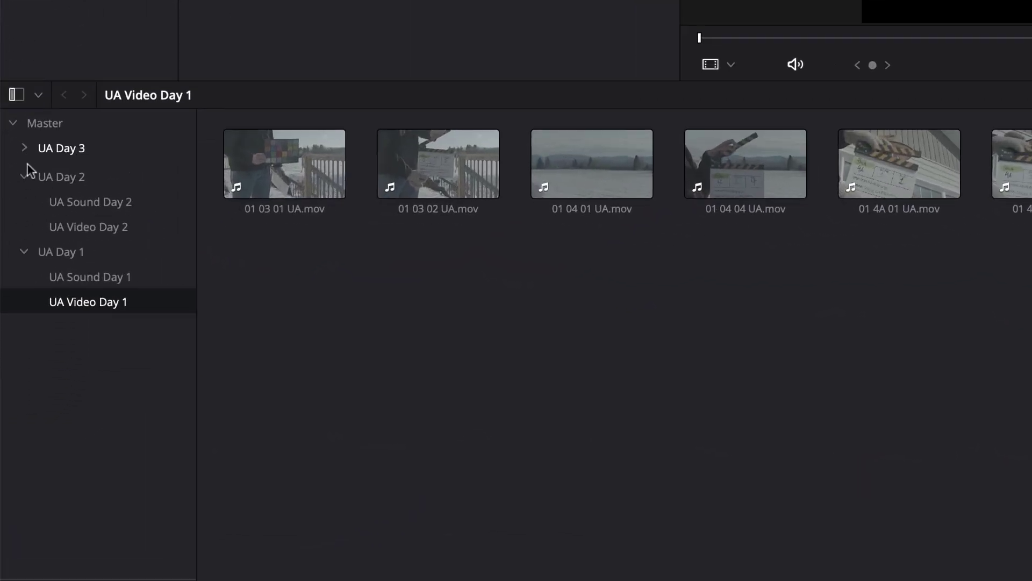
click(10, 332)
click(10, 345)
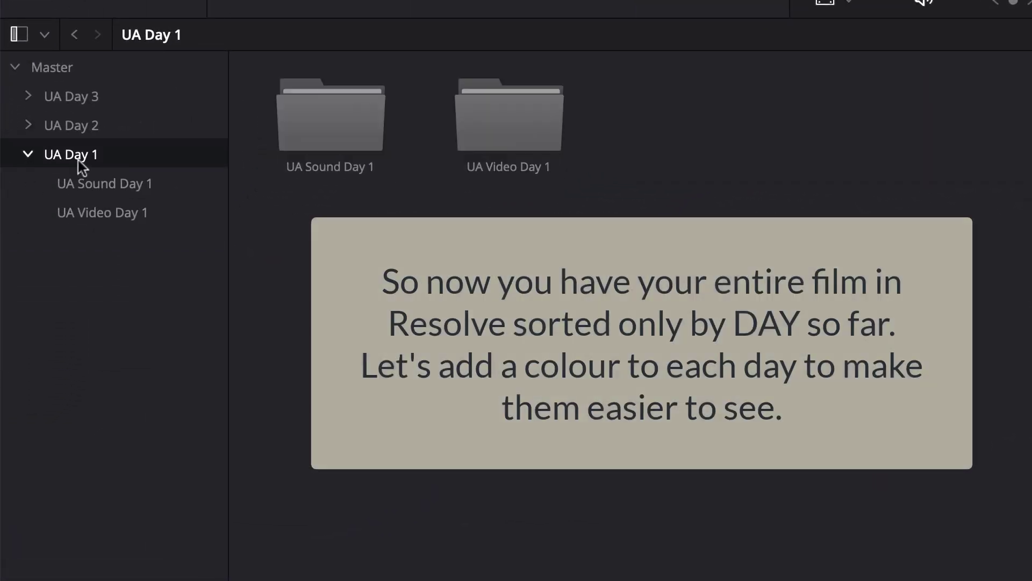
click(30, 156)
right_click(70, 100)
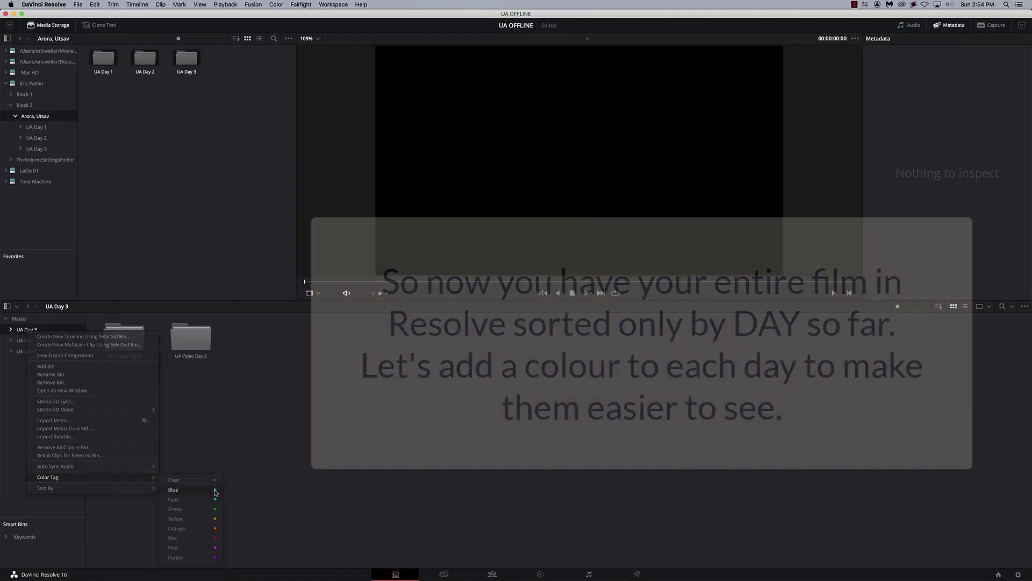
key(Escape)
right_click(30, 340)
mouse_move(134, 488)
click(178, 521)
right_click(29, 351)
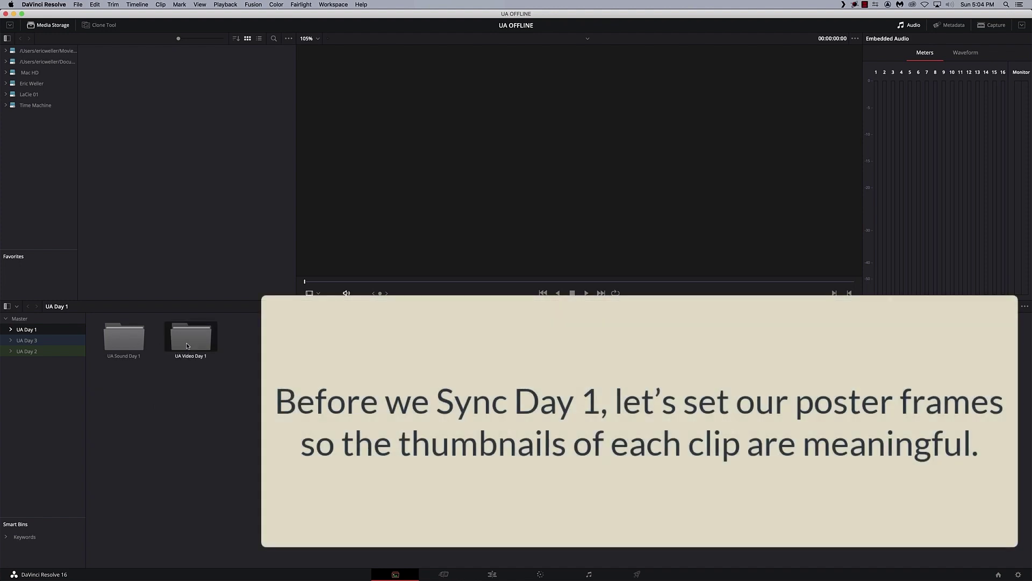
Show the UA Sound Day 1 and UA Video Day 1 clips together in the media pool.
click(141, 347)
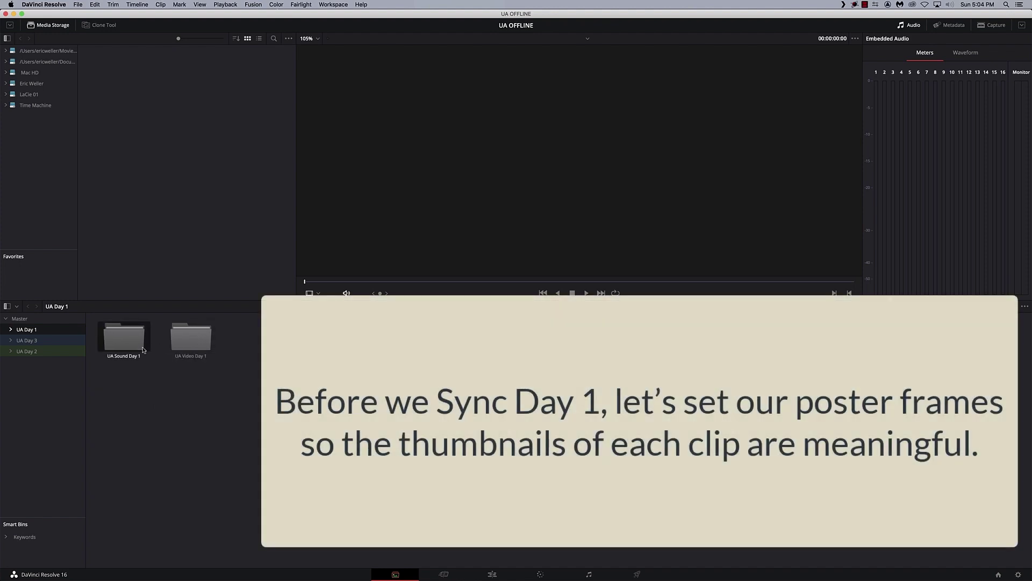
double_click(122, 342)
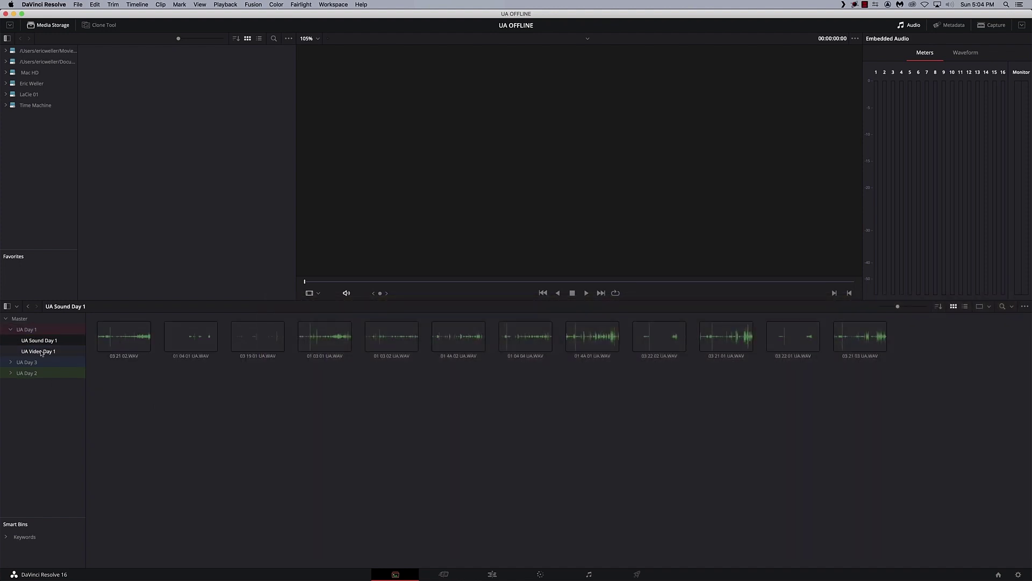
click(41, 352)
click(45, 342)
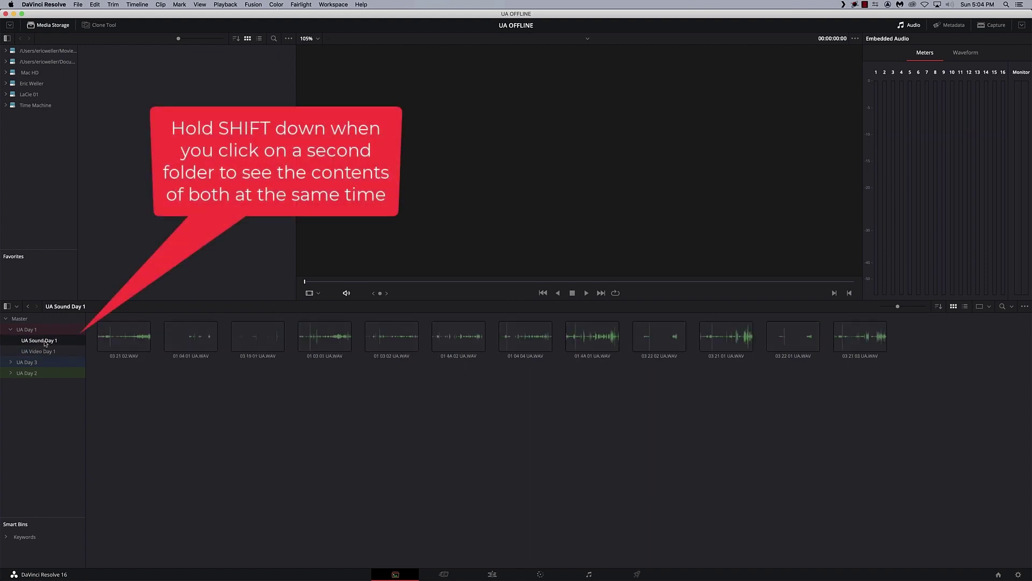
shift+click(46, 352)
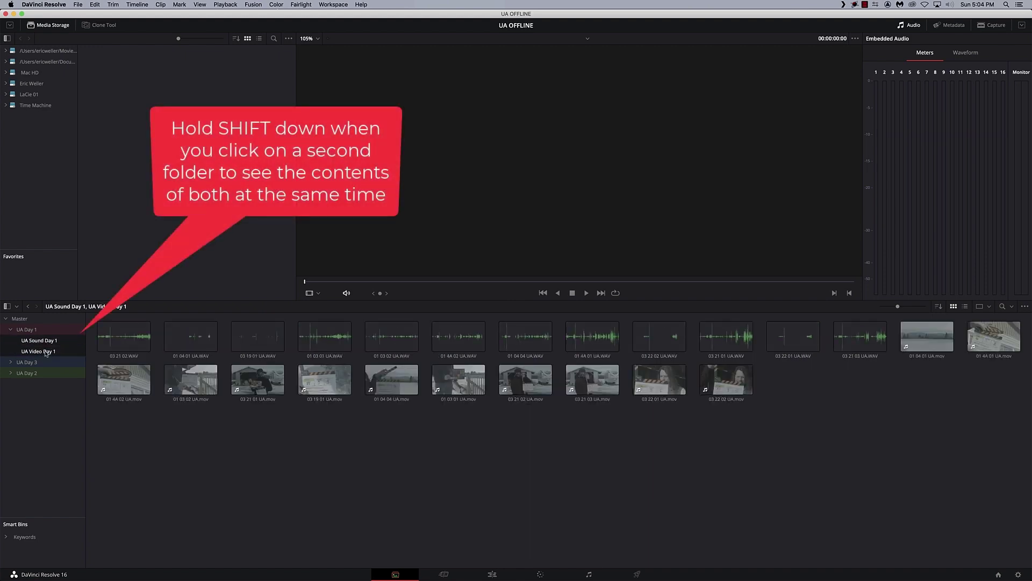
Set poster frames for clips 01 4A 02 UA.mov and 01 03 02 UA.mov.
right_click(119, 383)
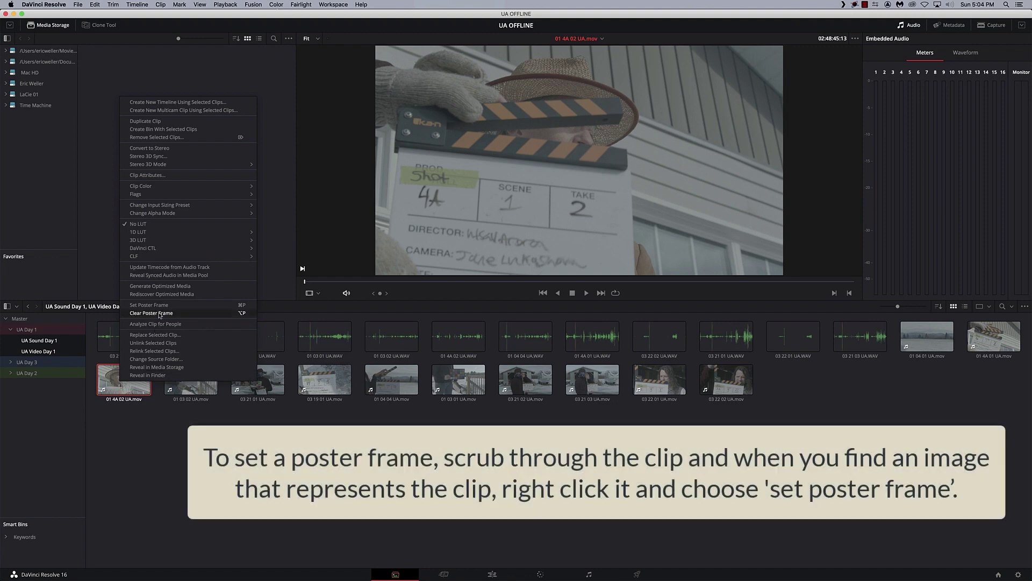
click(149, 305)
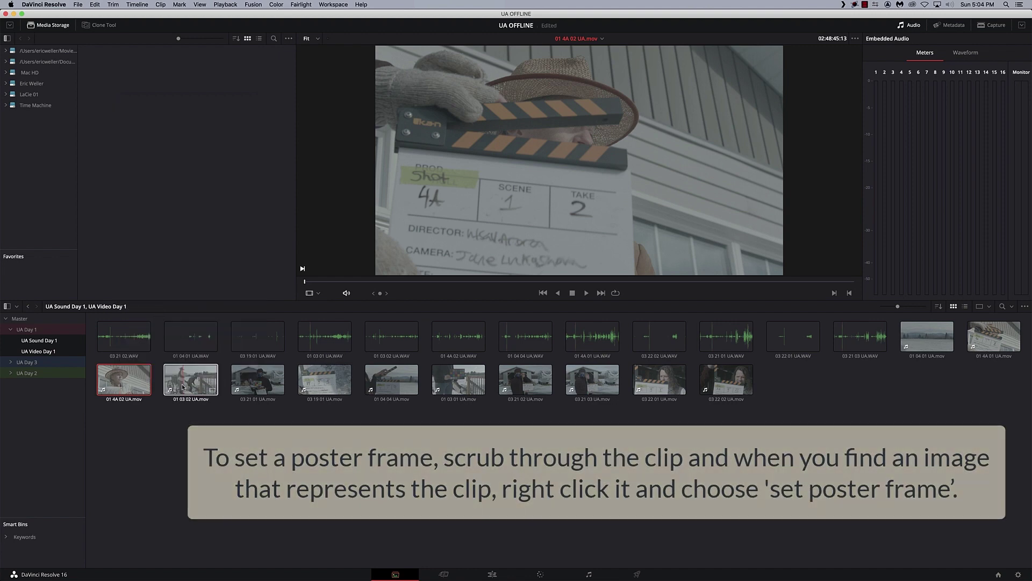
right_click(194, 385)
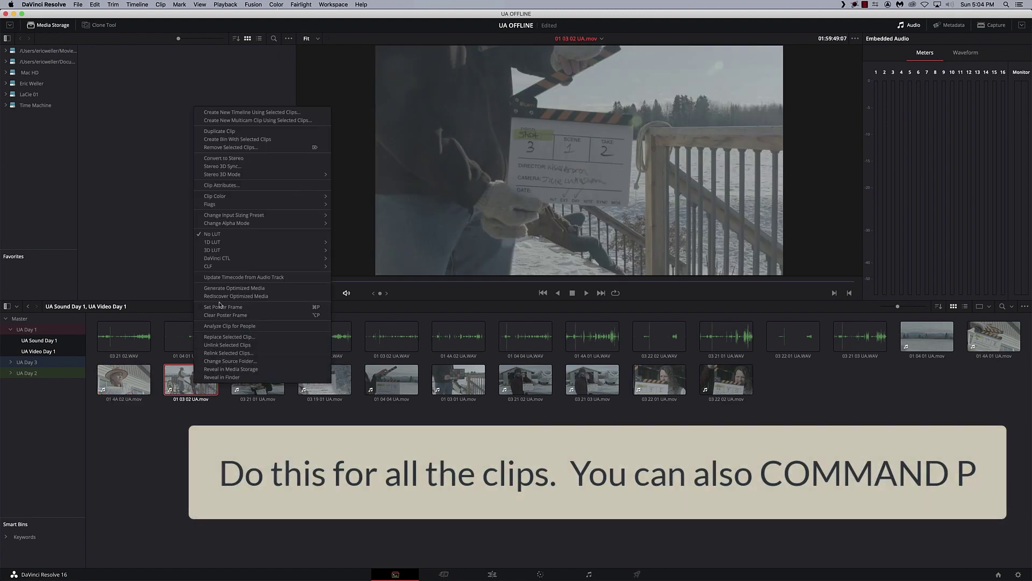
click(221, 307)
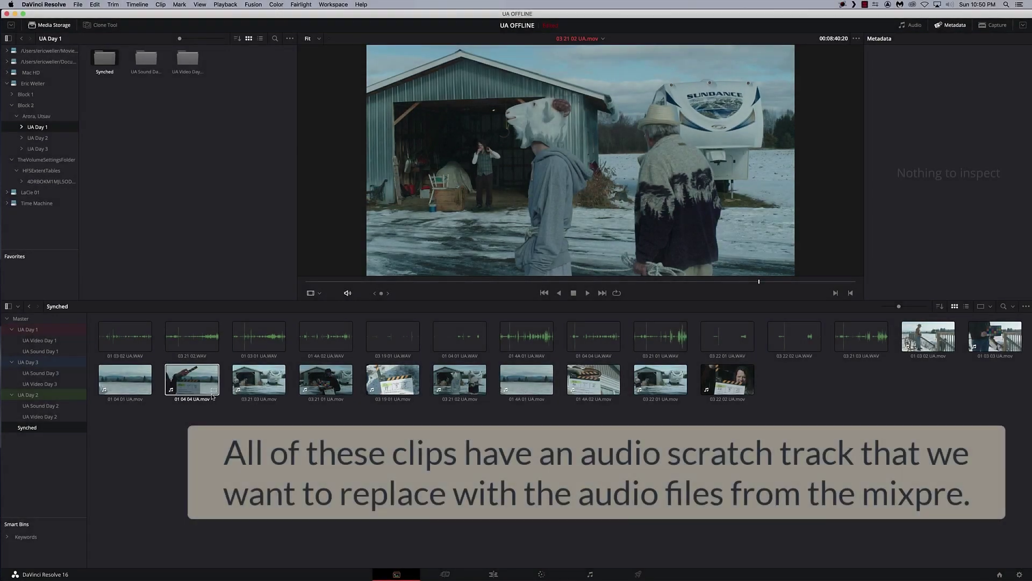
Scrub clip 03 21 01 UA.mov and check the waveform of its sound file 03 21 01 UA.WAV.
click(325, 382)
drag(387, 282, 466, 291)
click(424, 461)
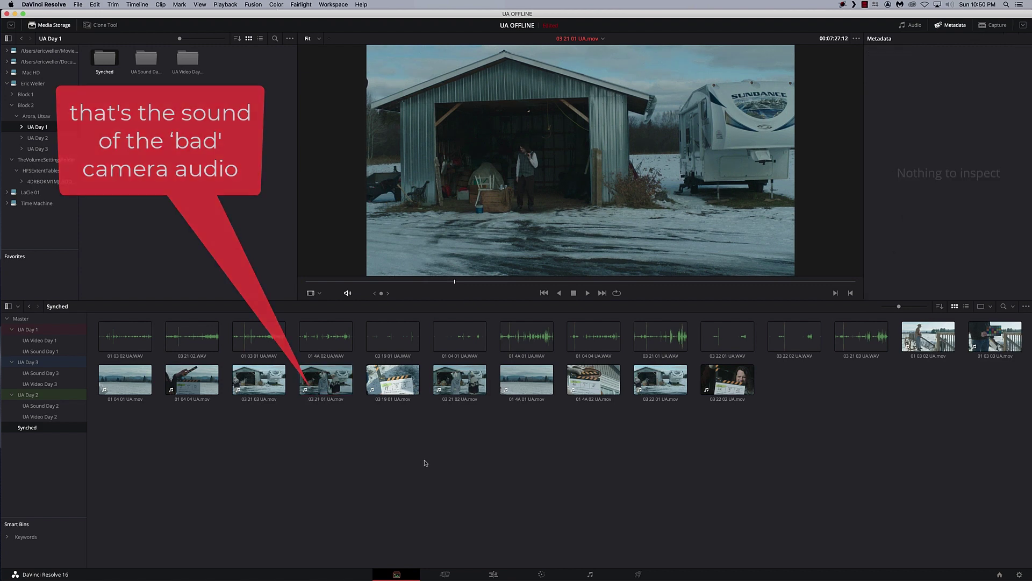
click(653, 345)
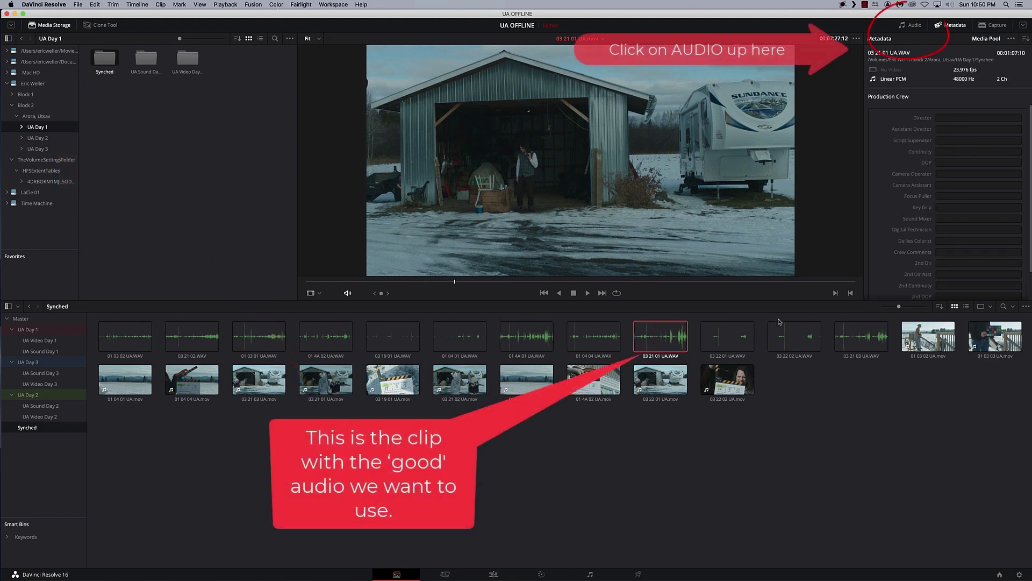
click(912, 25)
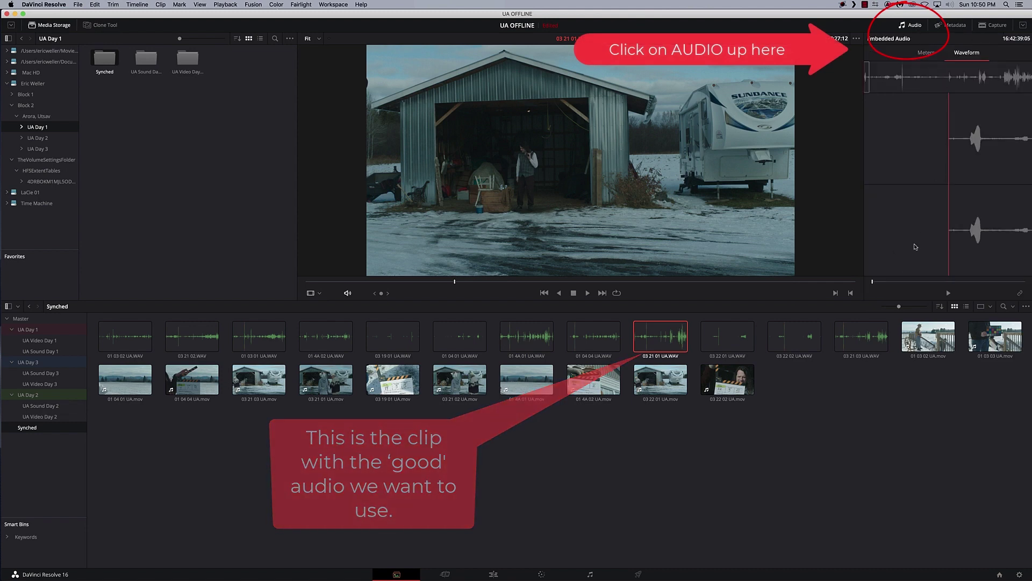
drag(877, 288, 960, 288)
click(664, 433)
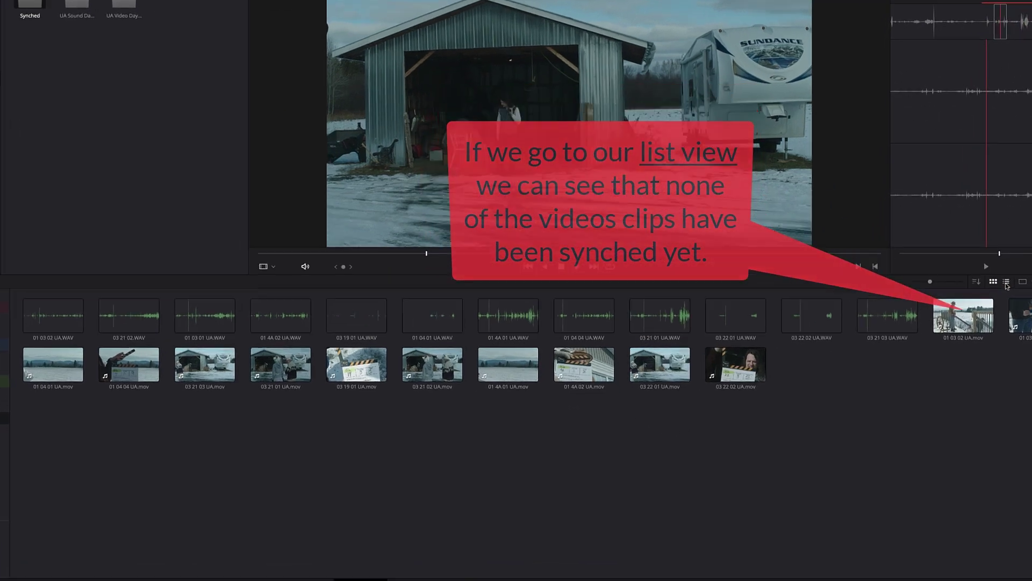
In list view, select all clips and run Auto Sync Audio based on waveform.
click(966, 307)
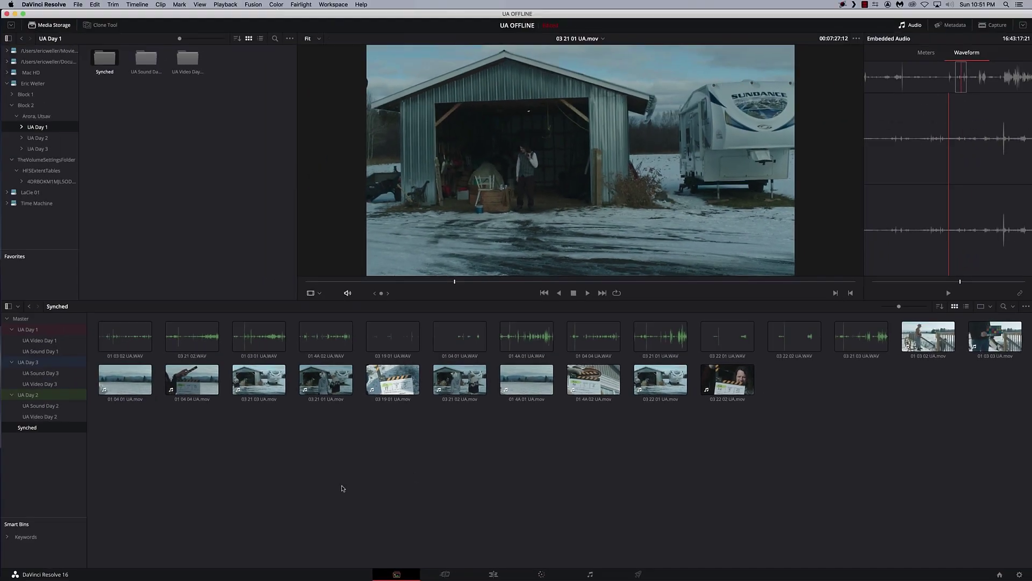
drag(1007, 432, 109, 334)
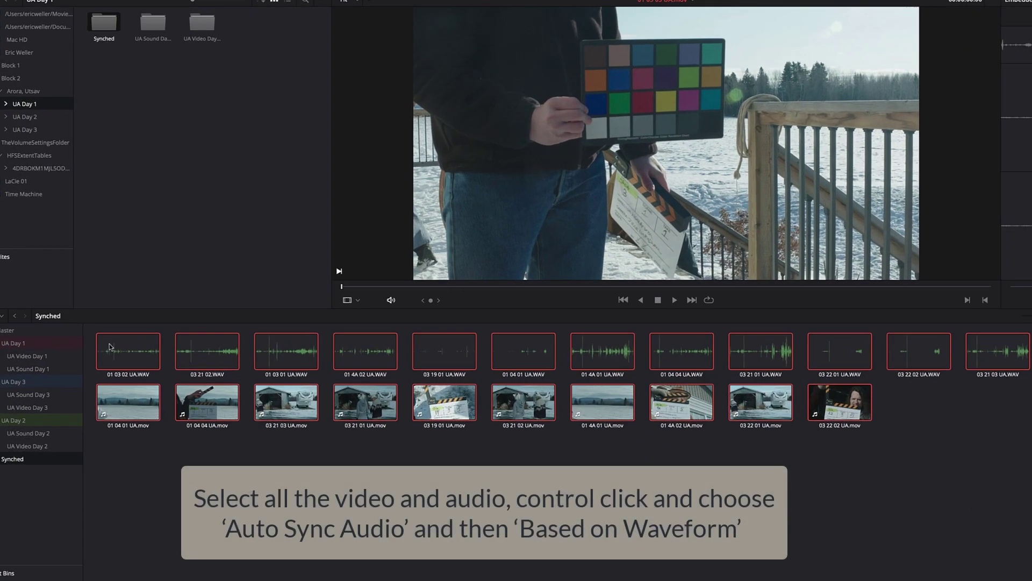
ctrl+click(110, 345)
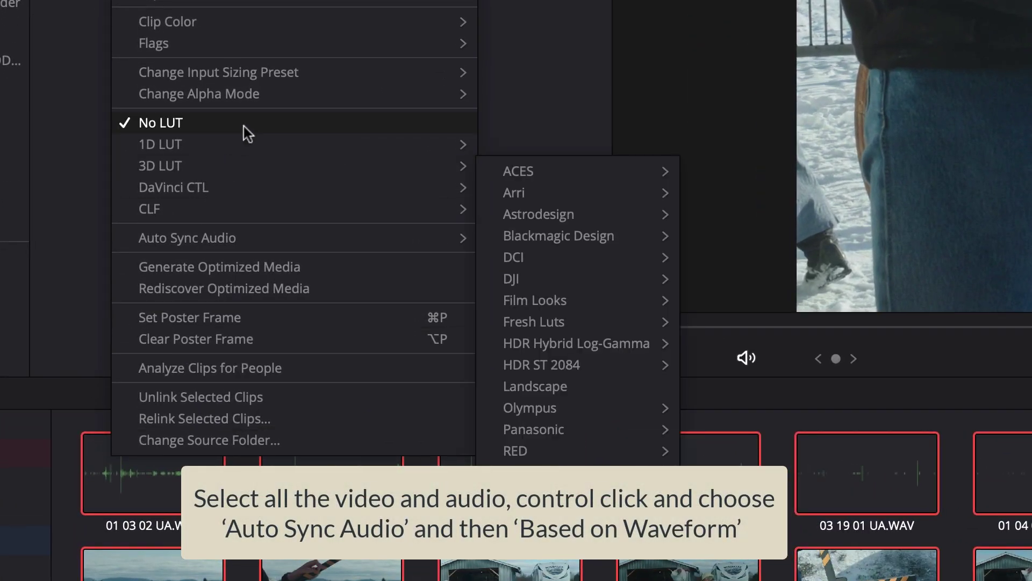
mouse_move(285, 241)
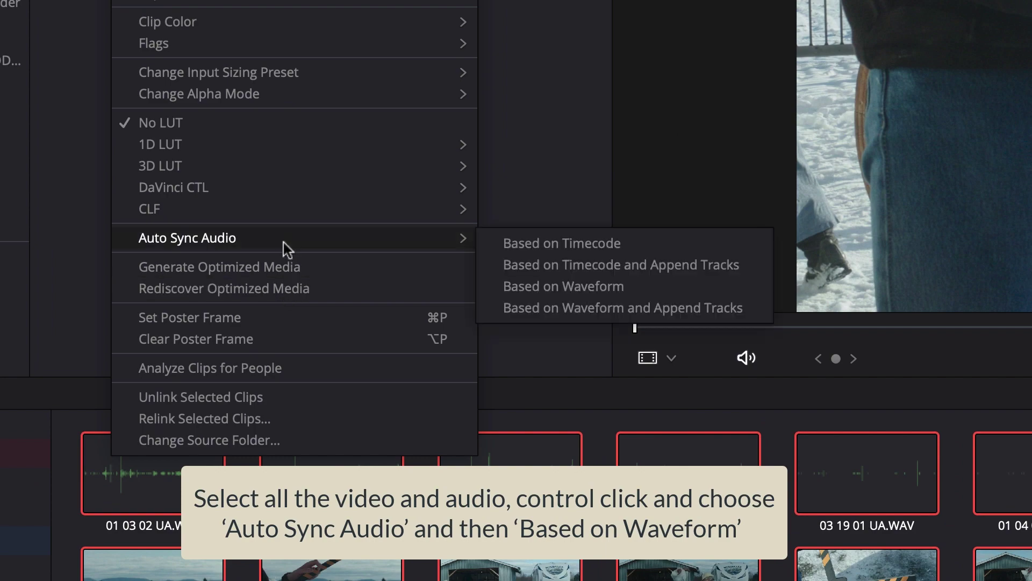
click(669, 285)
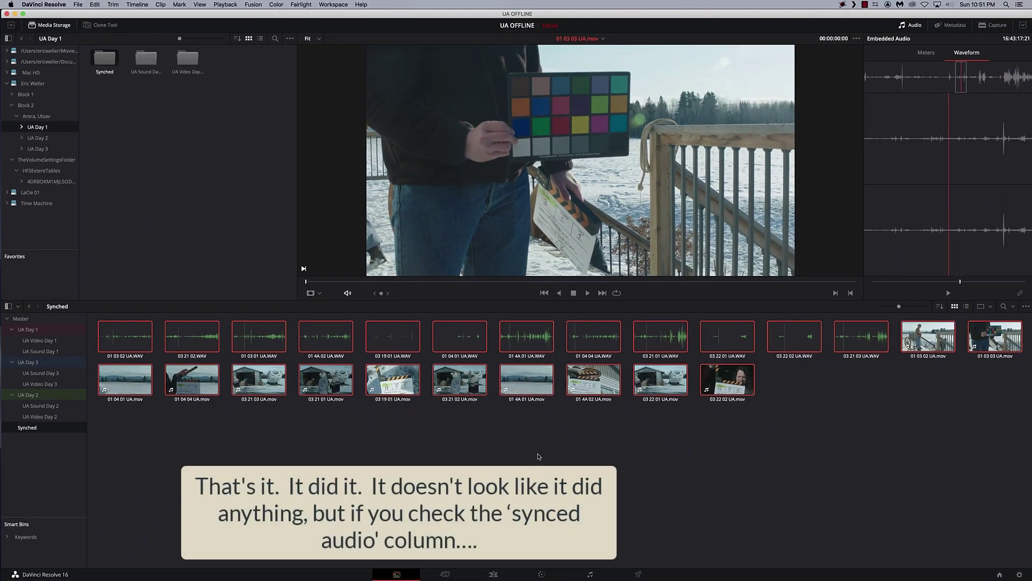
Play 01 4A 02 UA.mov from its middle to check the synced audio, then stop.
click(588, 386)
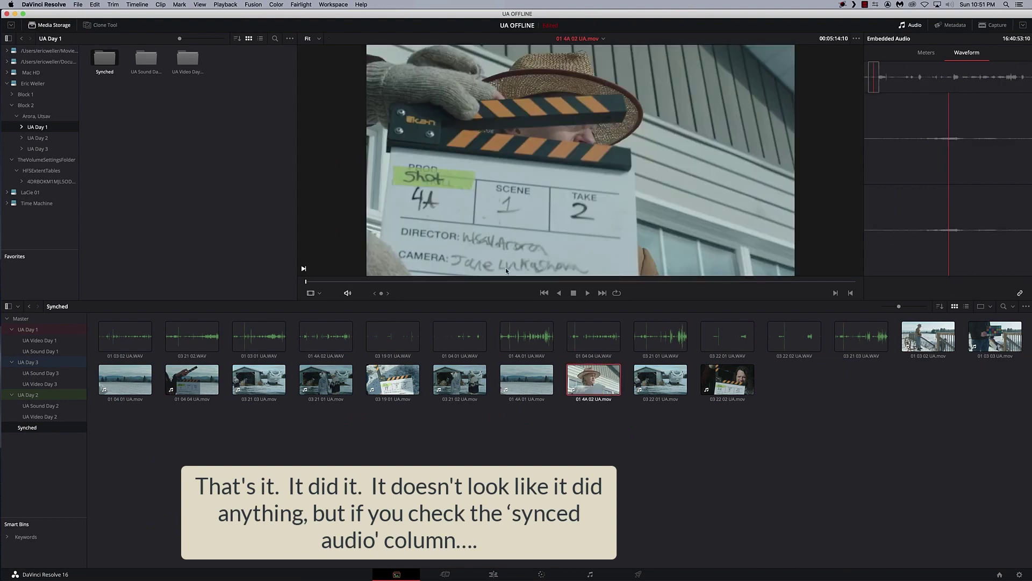
click(572, 282)
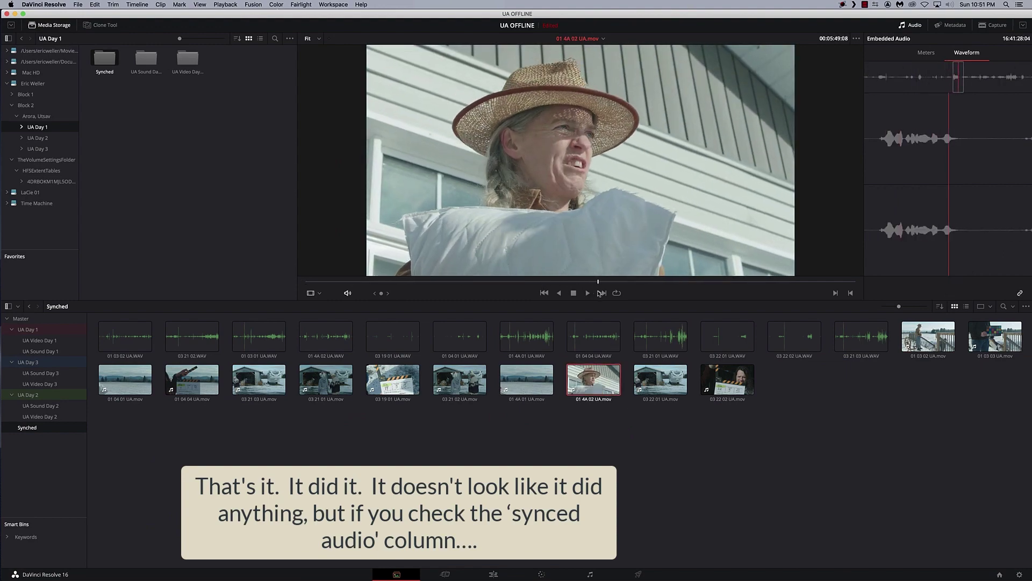
click(574, 292)
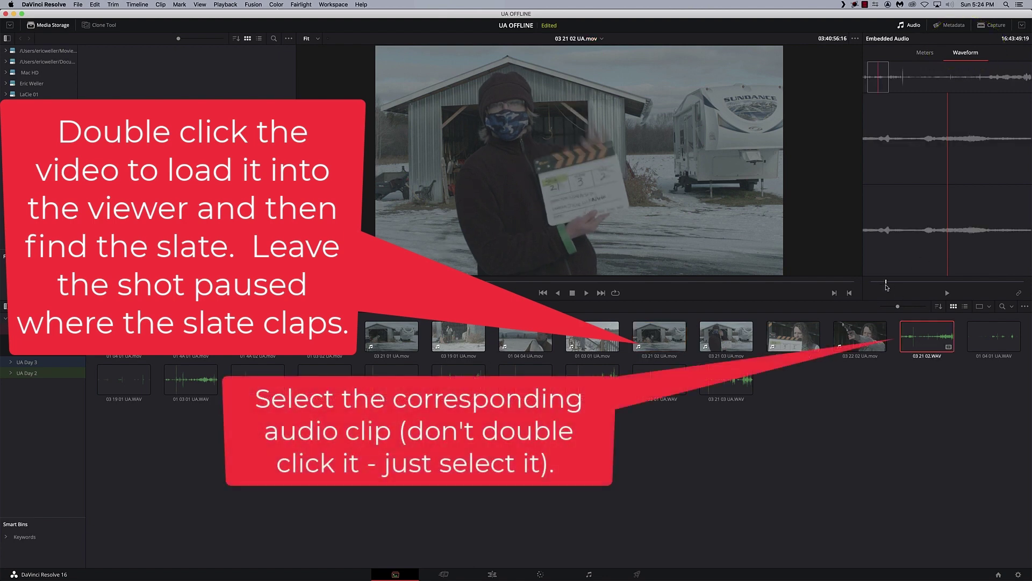
Align 03 21 02.WAV to the slate clap, nudging two frames, link it, and play back to verify.
click(886, 282)
drag(887, 287, 899, 289)
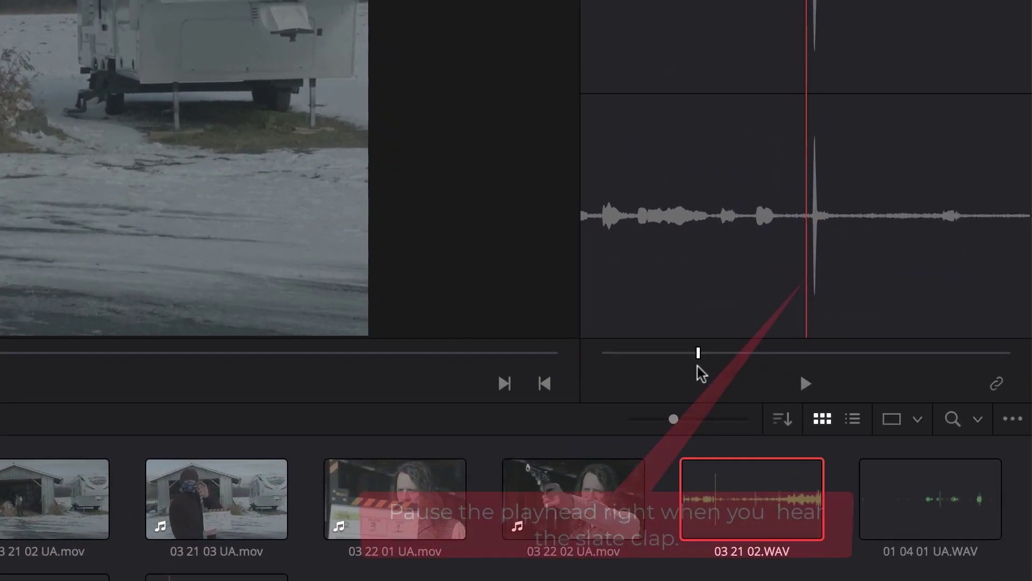
key(Right)
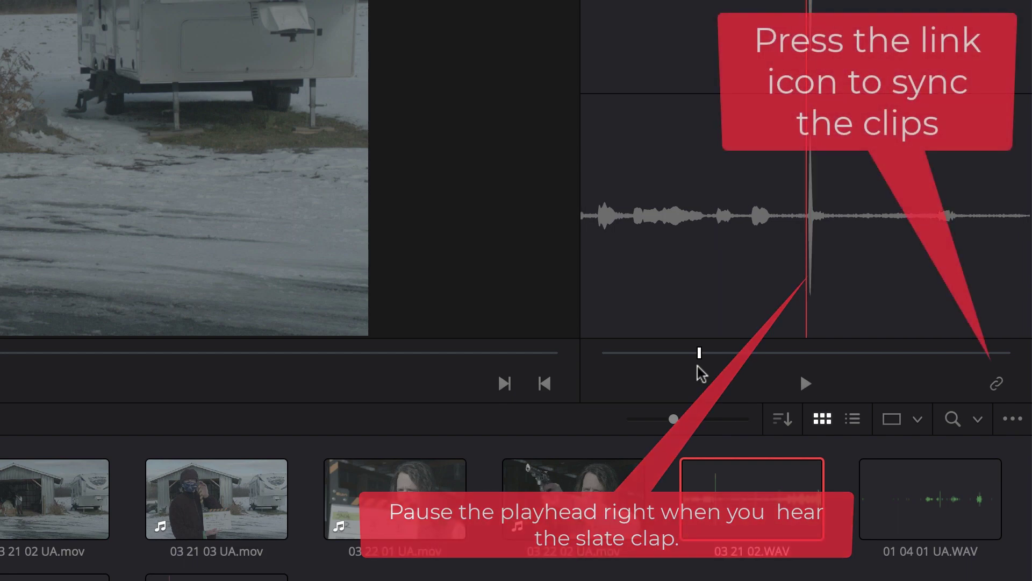
key(Right)
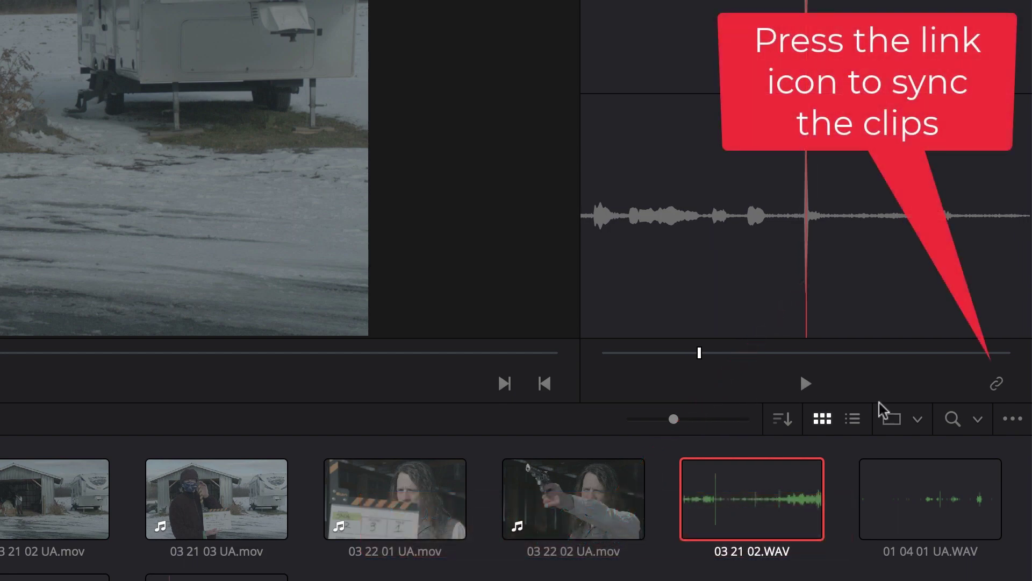
click(997, 385)
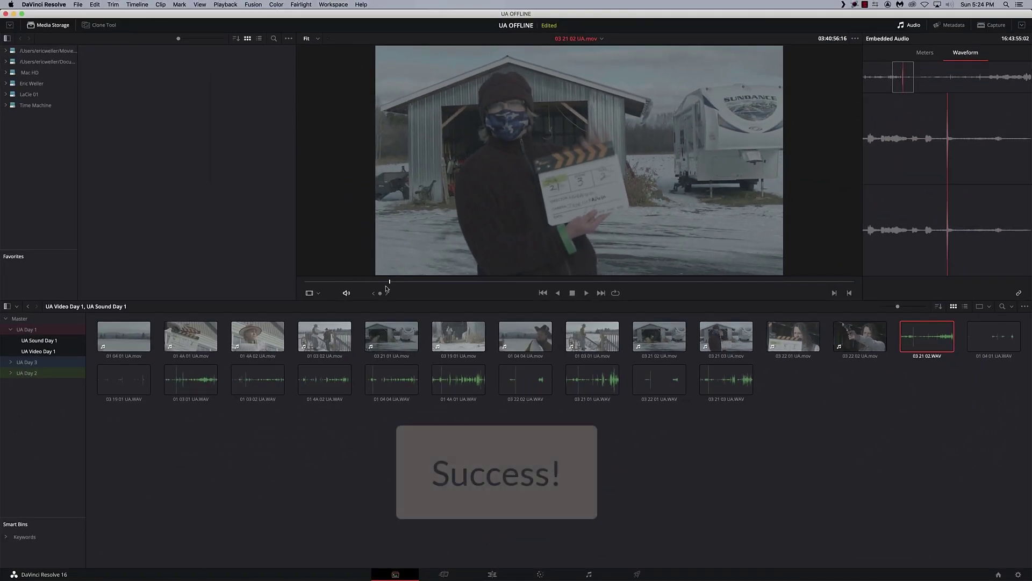
drag(390, 281, 379, 282)
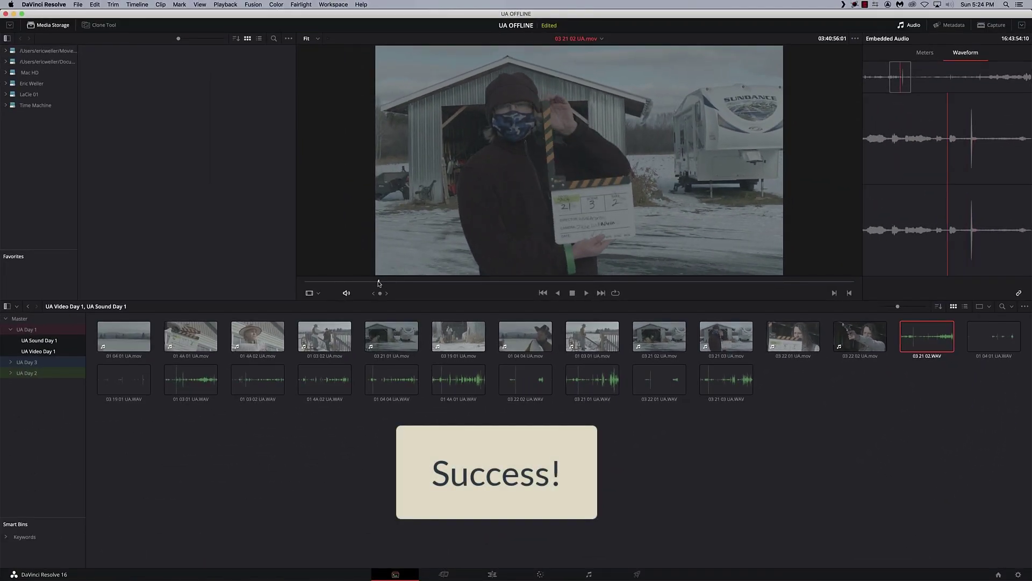
key(space)
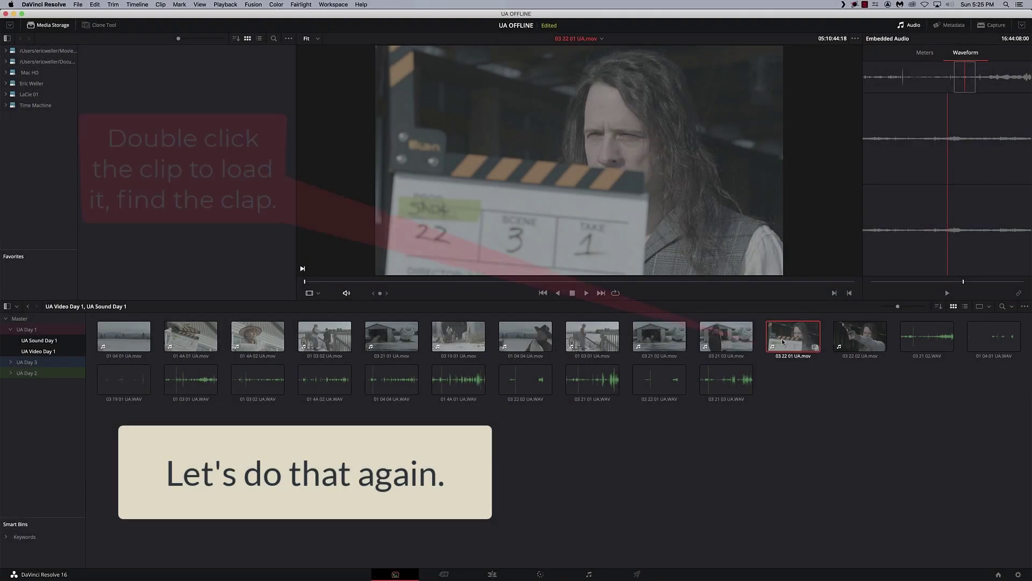
Line up 03 22 01 UA.mov and 03 21 01 UA.WAV at the slate clap, link them, and play to check sync.
drag(305, 281, 420, 294)
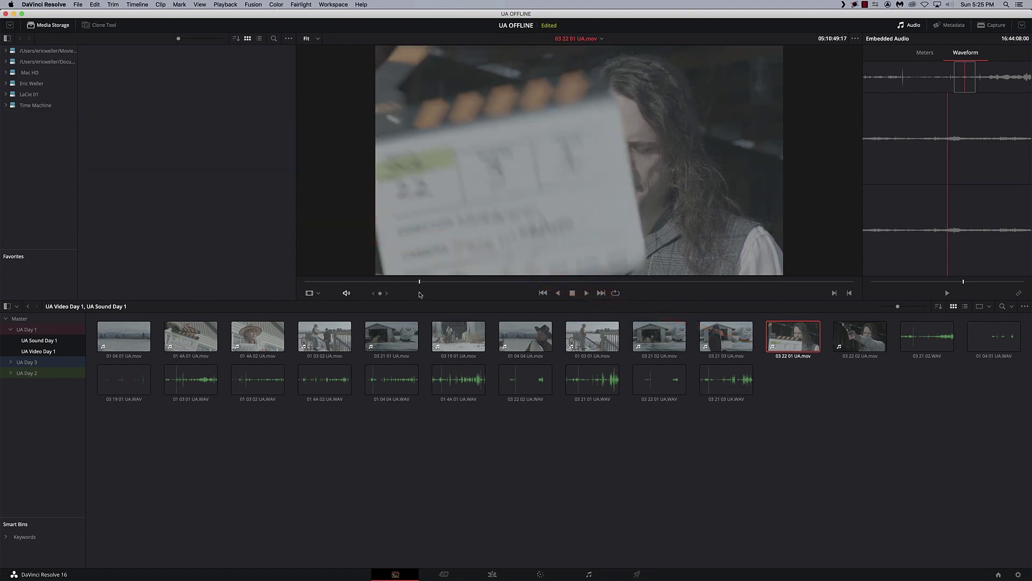
click(592, 380)
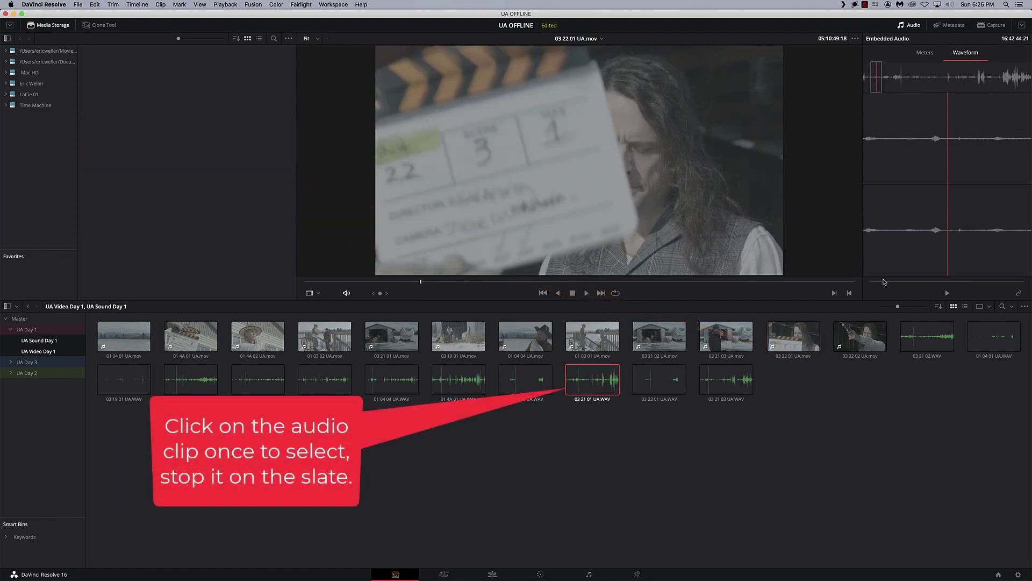
drag(889, 280, 906, 280)
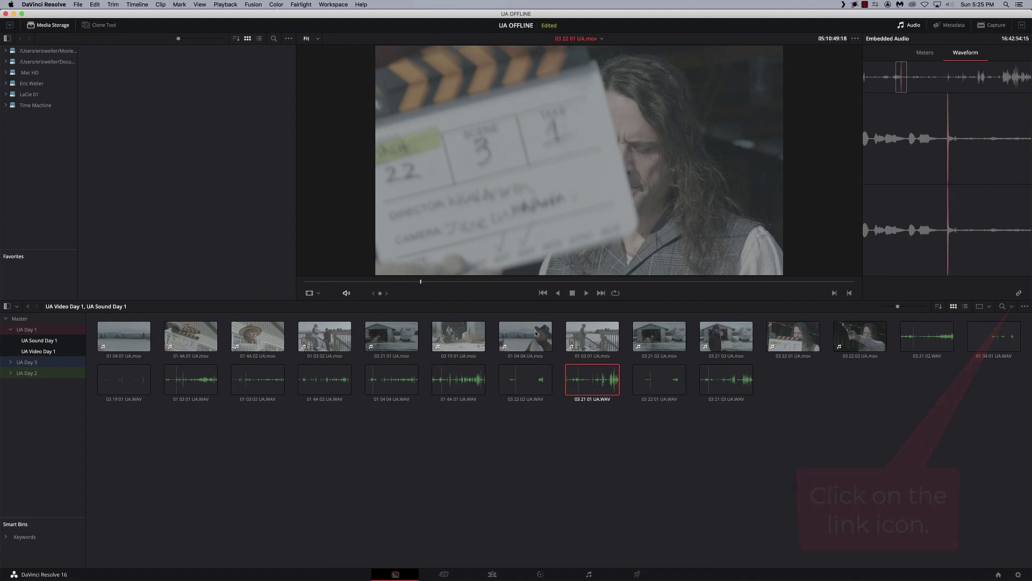
drag(422, 283, 418, 284)
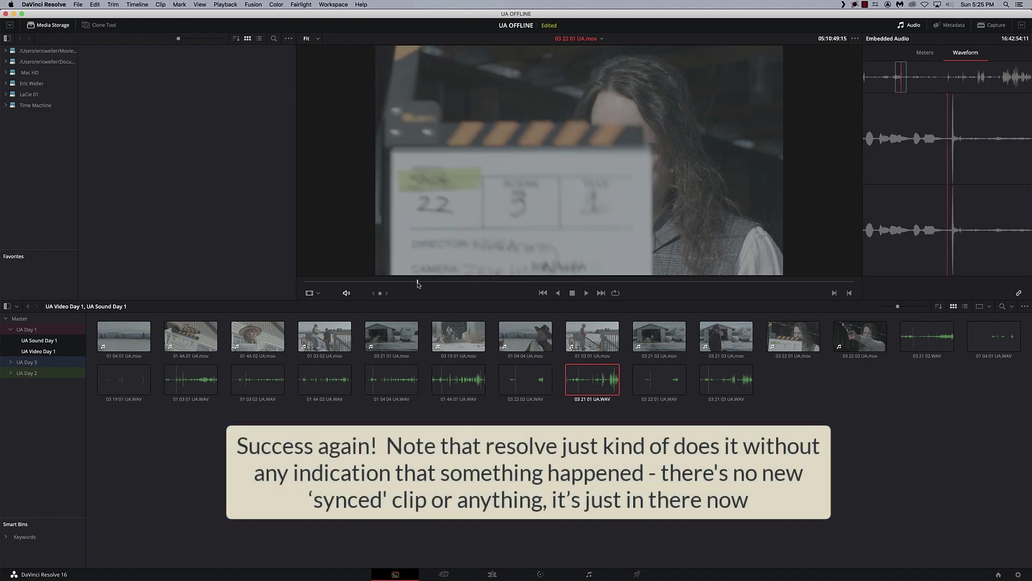
key(space)
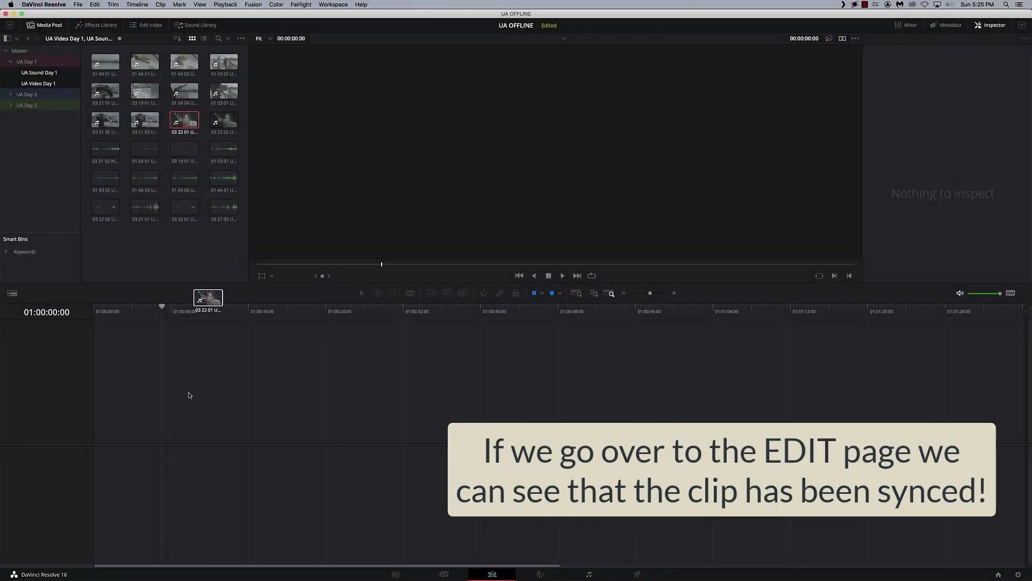
Create Timeline 1 from the synced clip 03 22 01 UA.mov and play it back.
drag(189, 396, 186, 427)
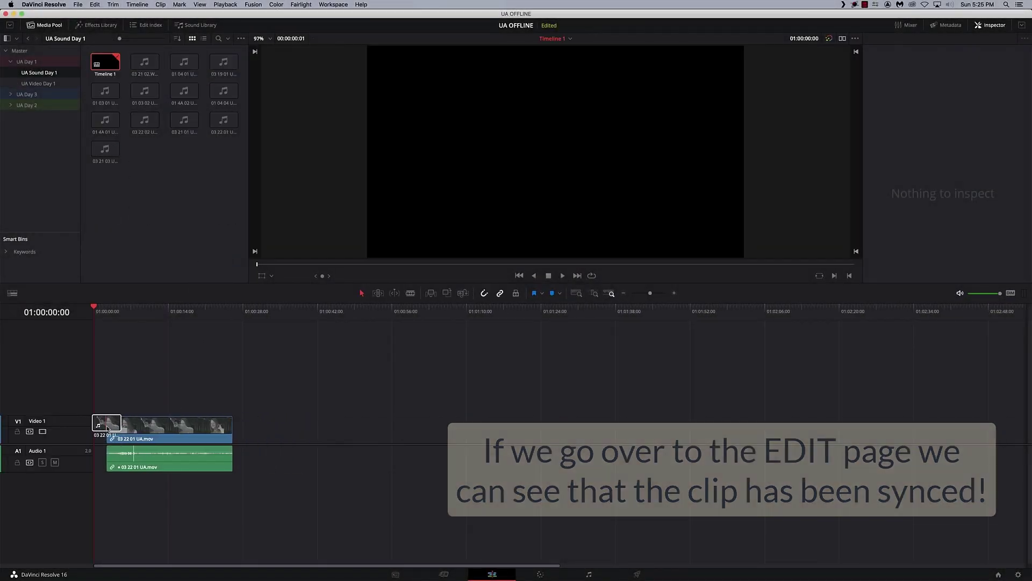
key(space)
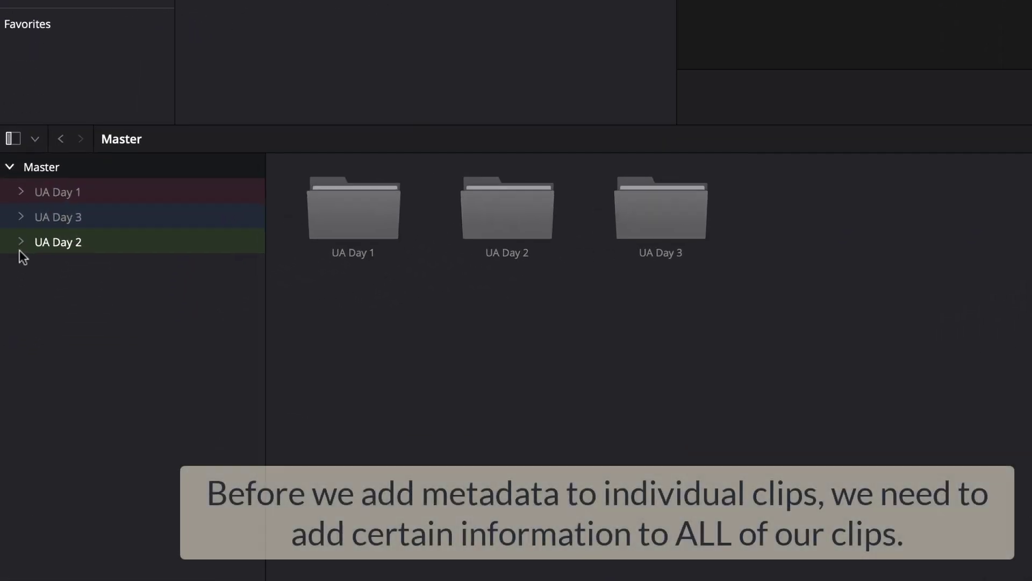
Expand the UA Day 1–3 bins, select UA Video Day 1, 2 and 3, and select all their clips.
click(10, 350)
click(24, 182)
click(24, 153)
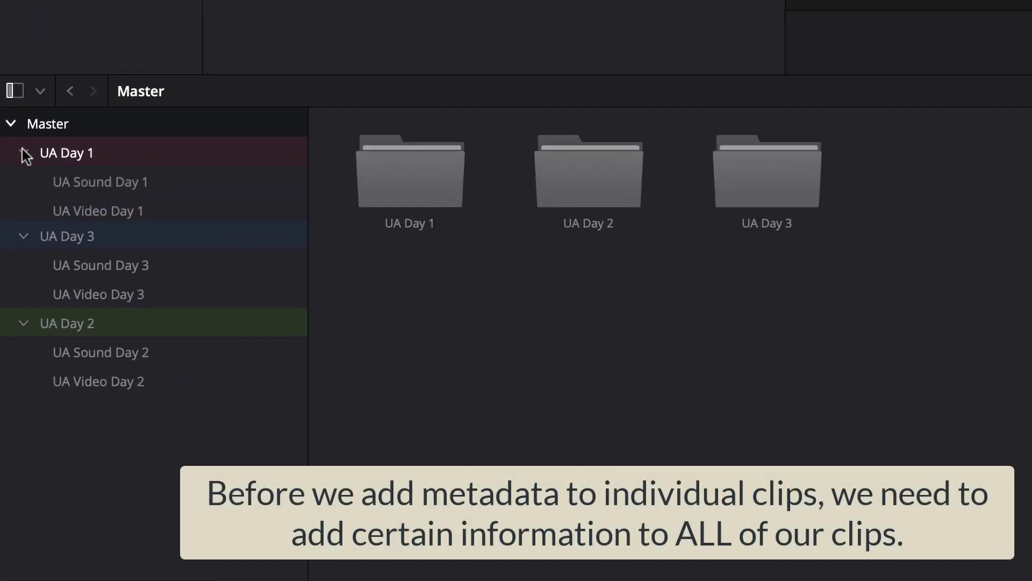
click(92, 211)
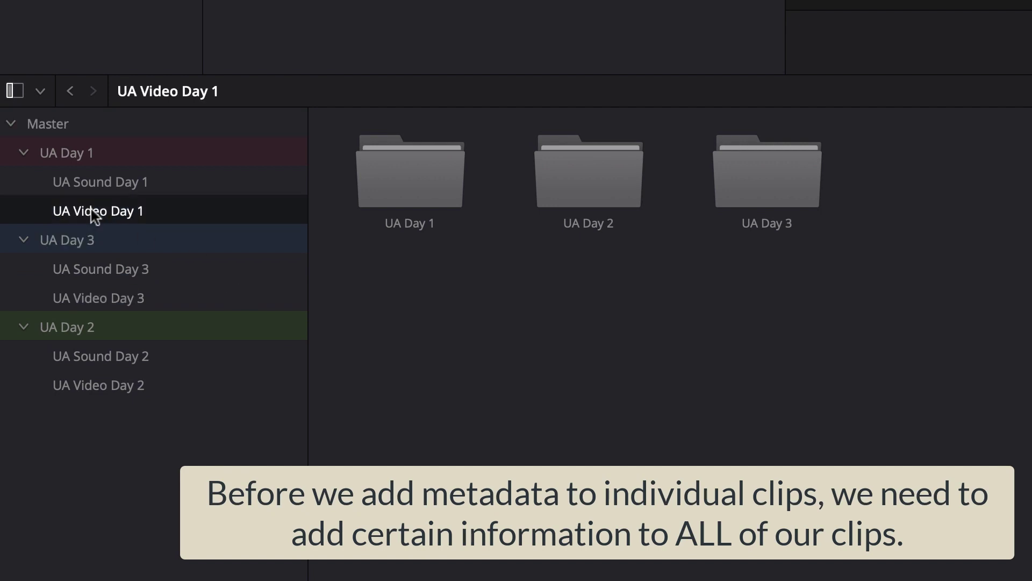
super+click(117, 383)
super+click(111, 295)
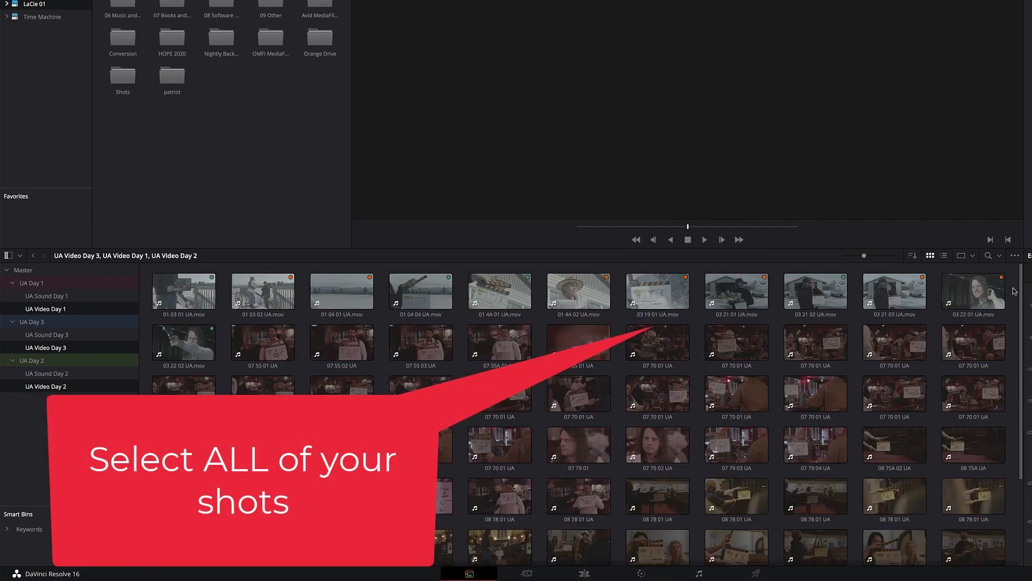
drag(1014, 290, 191, 562)
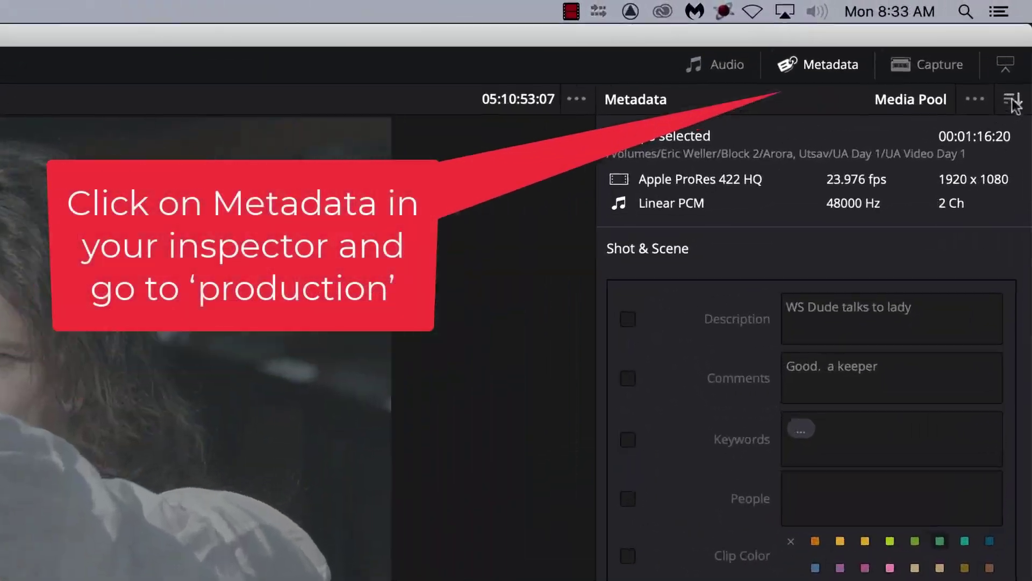
Switch the Metadata inspector to the Production group and set Production Name to Channce.
click(1025, 38)
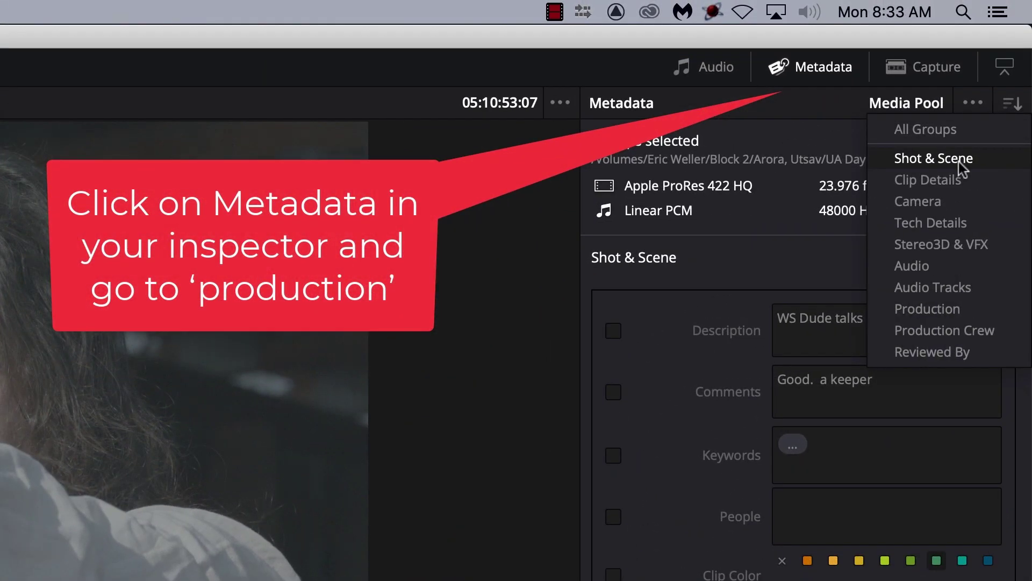
click(962, 180)
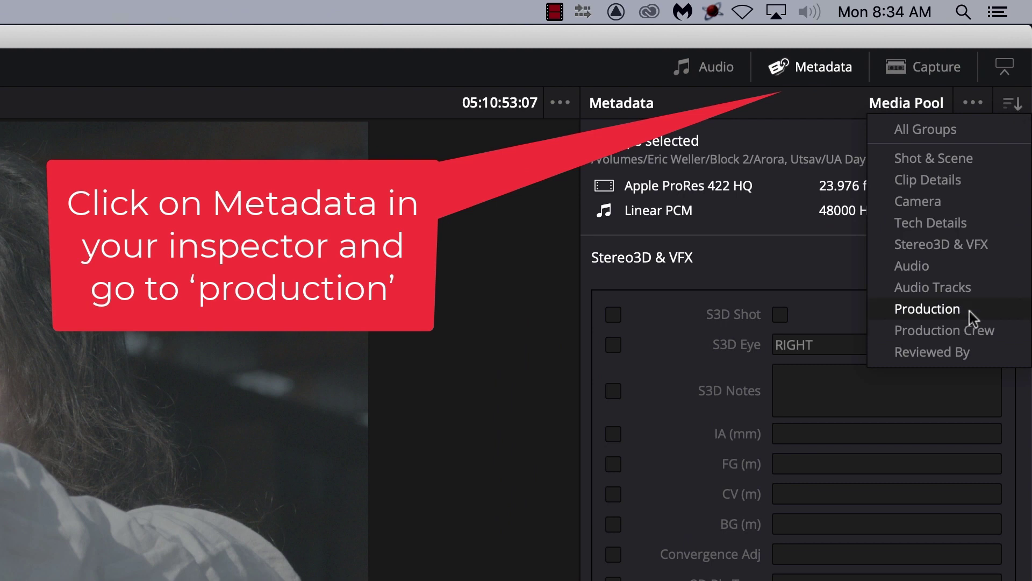
click(970, 310)
click(954, 314)
drag(953, 314, 802, 315)
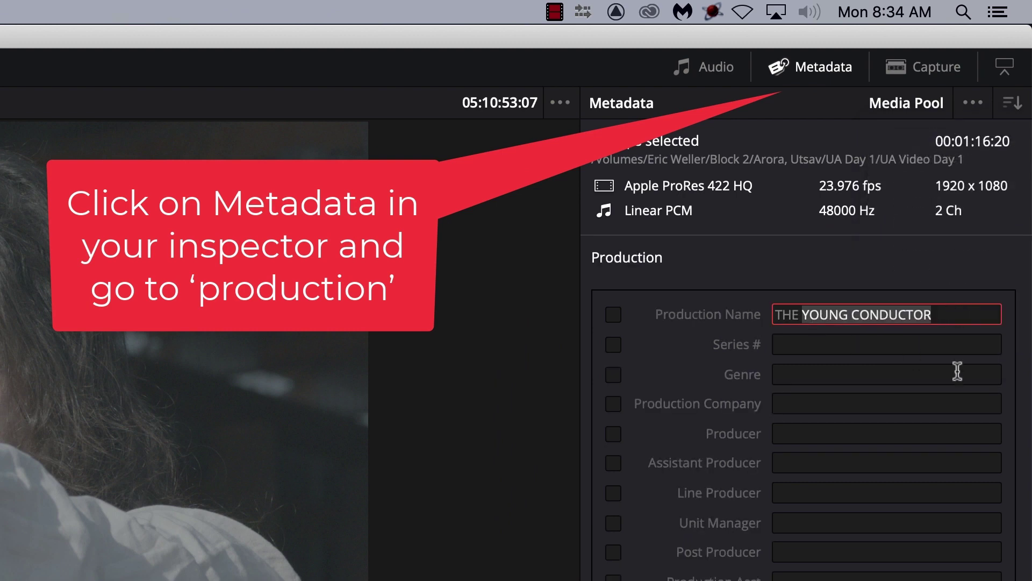
drag(955, 315, 792, 317)
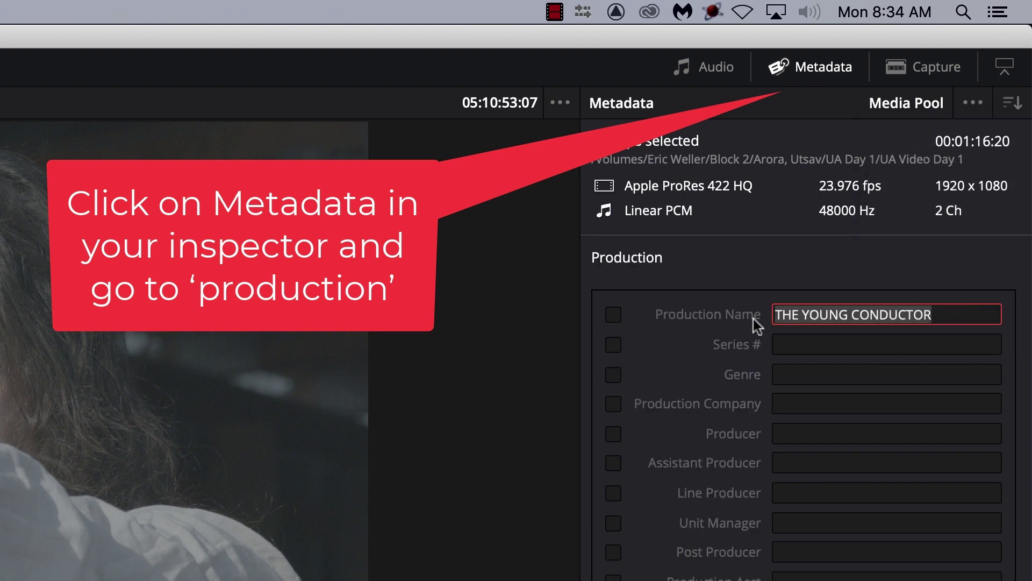
text(Ch)
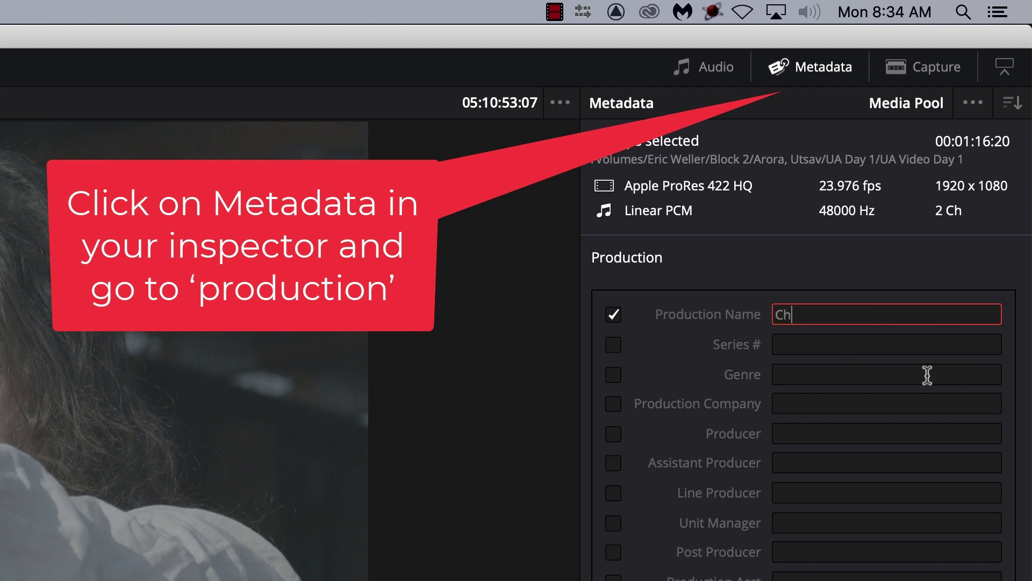
text(annce)
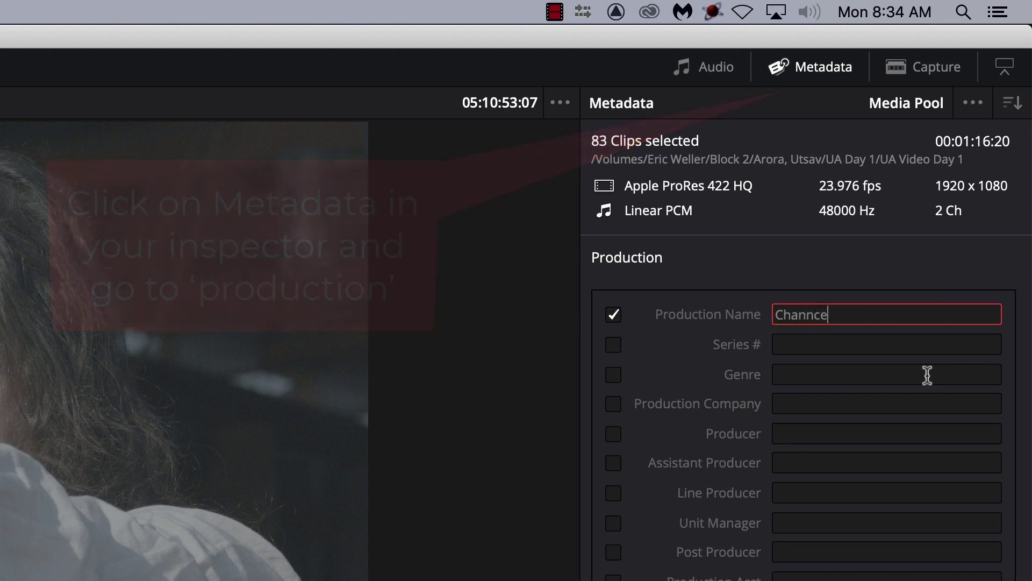
Enter Production Company and Producer Conflix, Assistant Producer Confederation College, and Editor UA.
click(875, 404)
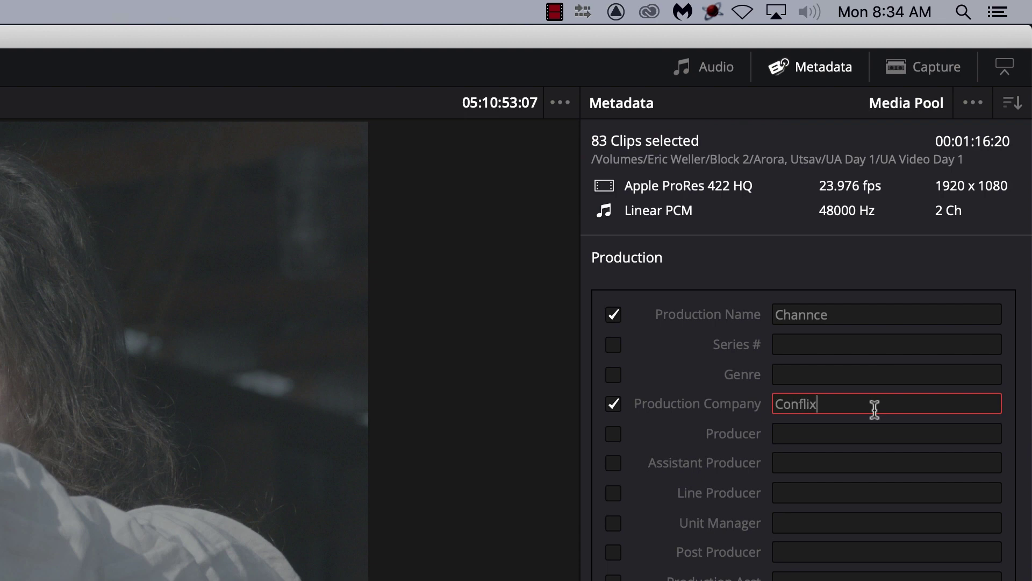
click(856, 434)
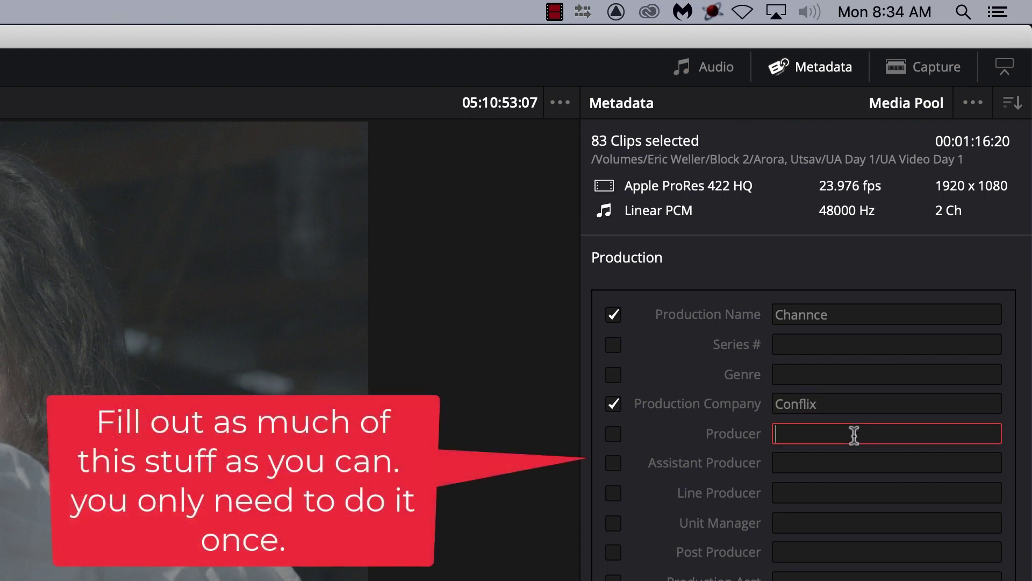
click(818, 464)
text(Confederation College)
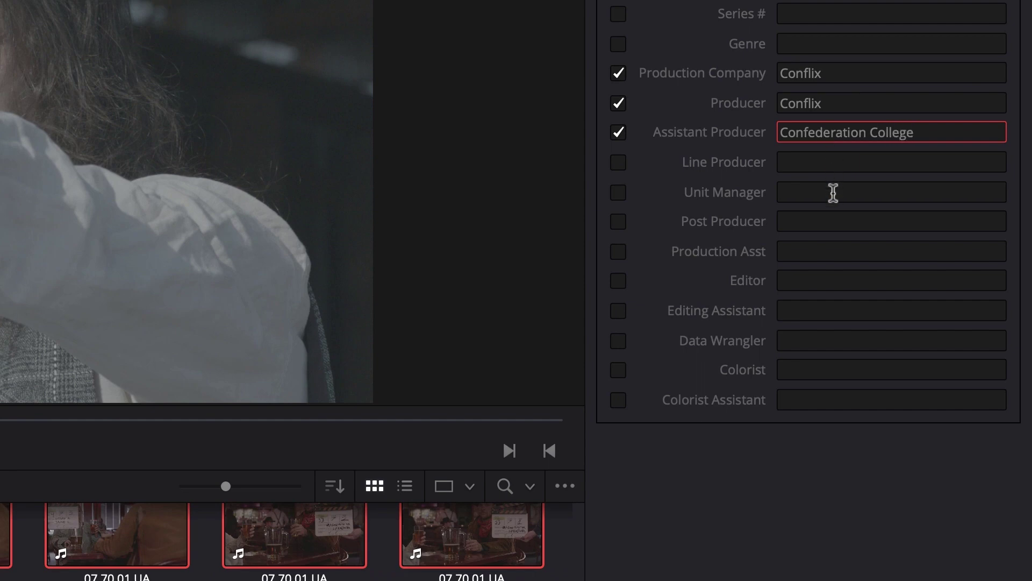
click(808, 284)
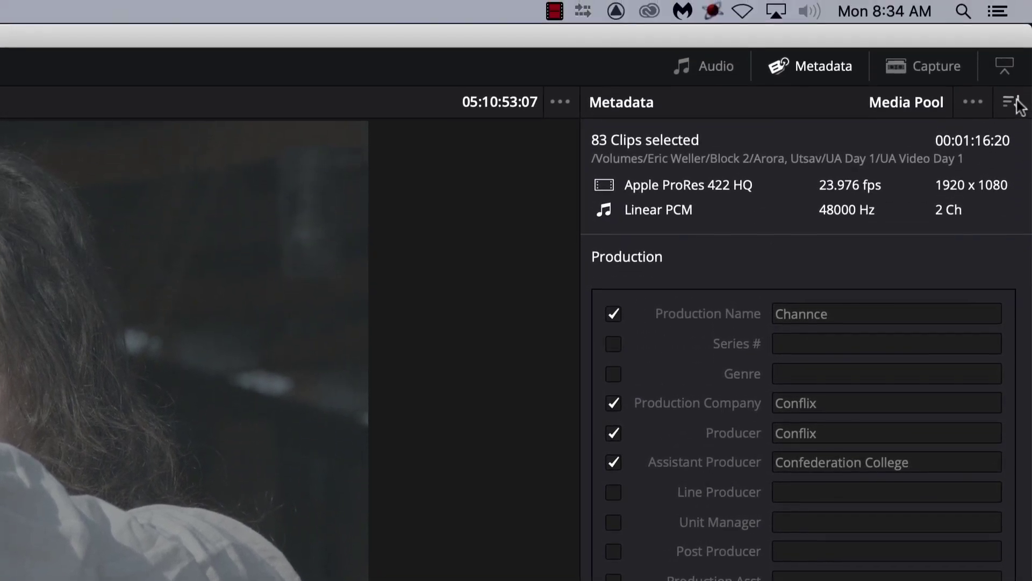
click(1005, 99)
Apply the production metadata, then enter the Director's name and Script Supervisor 'some dude'.
click(969, 330)
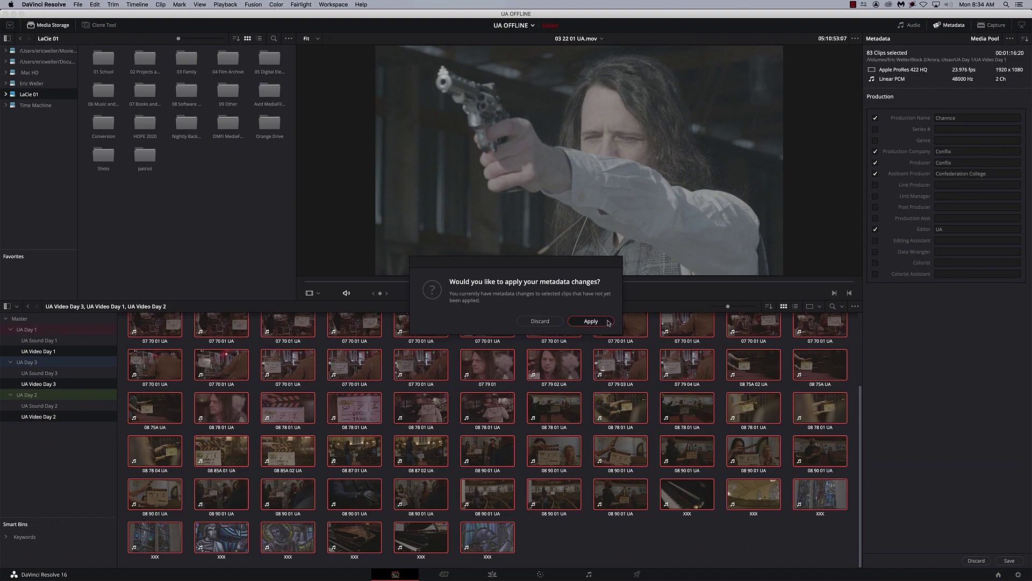
click(608, 322)
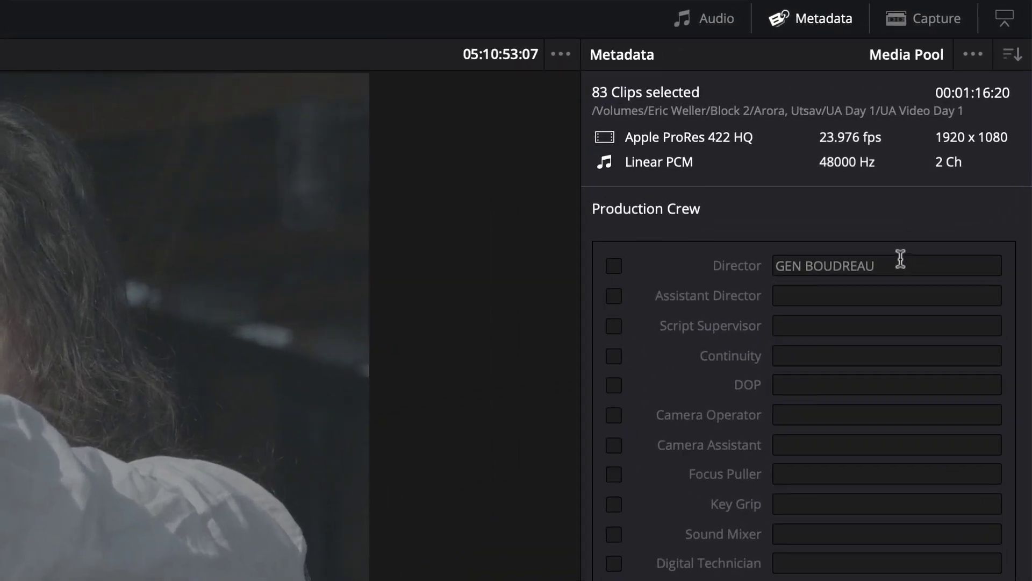
drag(982, 118, 917, 116)
text(Utsav)
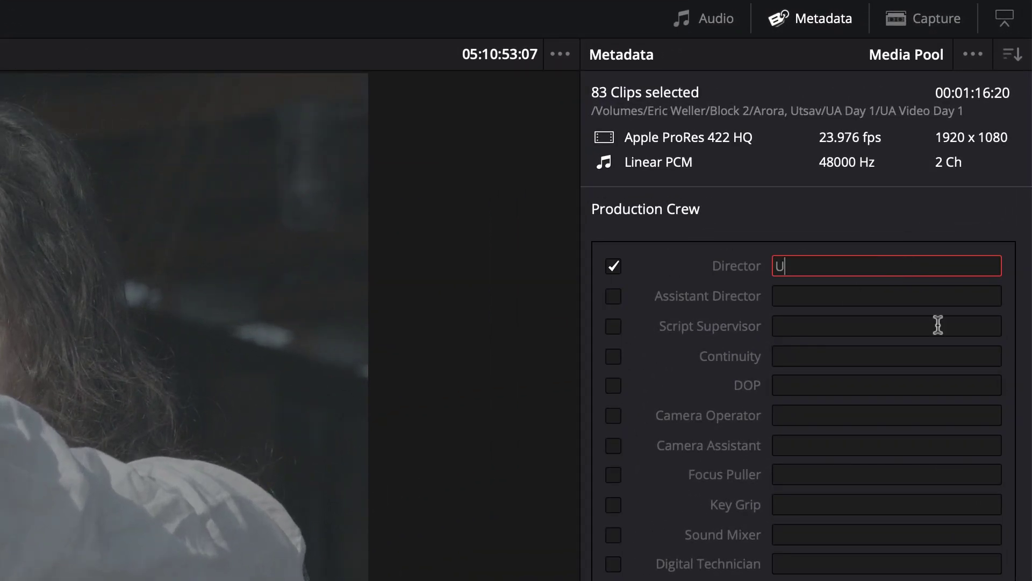
text( "the killer" Aurora)
click(855, 295)
click(846, 324)
text(some dude)
Enter a tentative Camera Operator name, then list the UA Video Day 1 clips with columns.
click(830, 356)
click(818, 391)
click(812, 415)
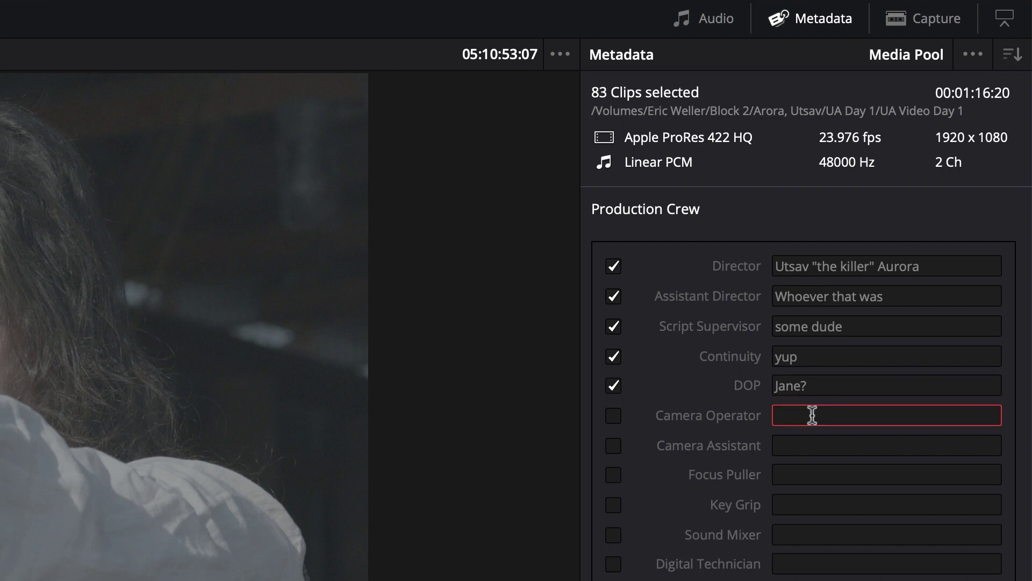
text(Not sure maybe Rahul?)
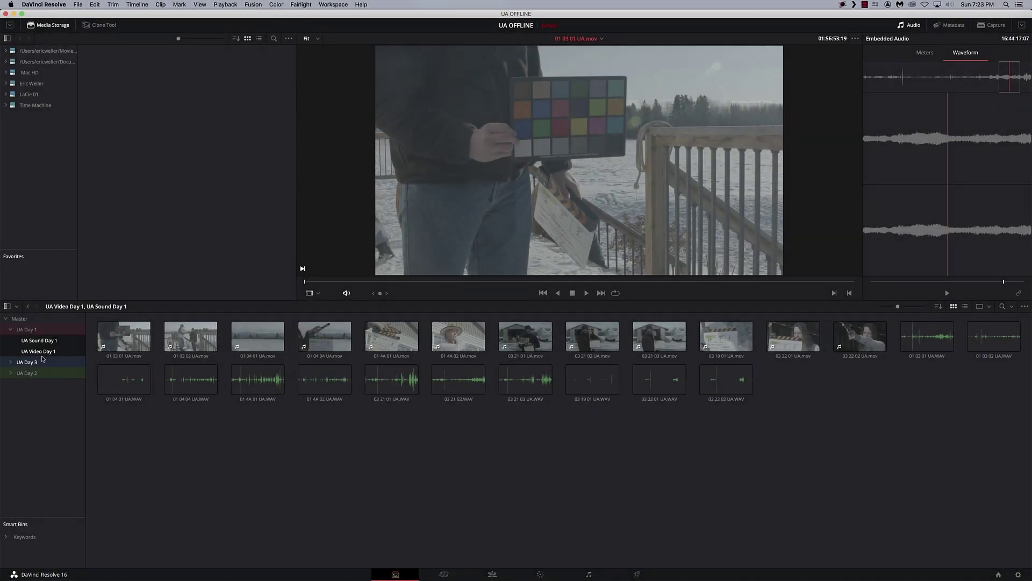
click(47, 350)
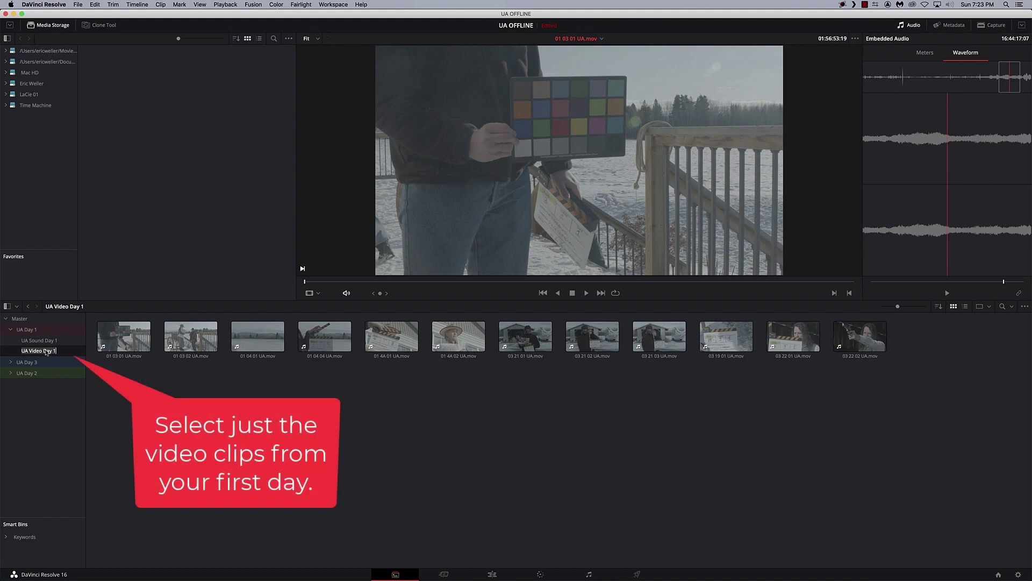
click(966, 307)
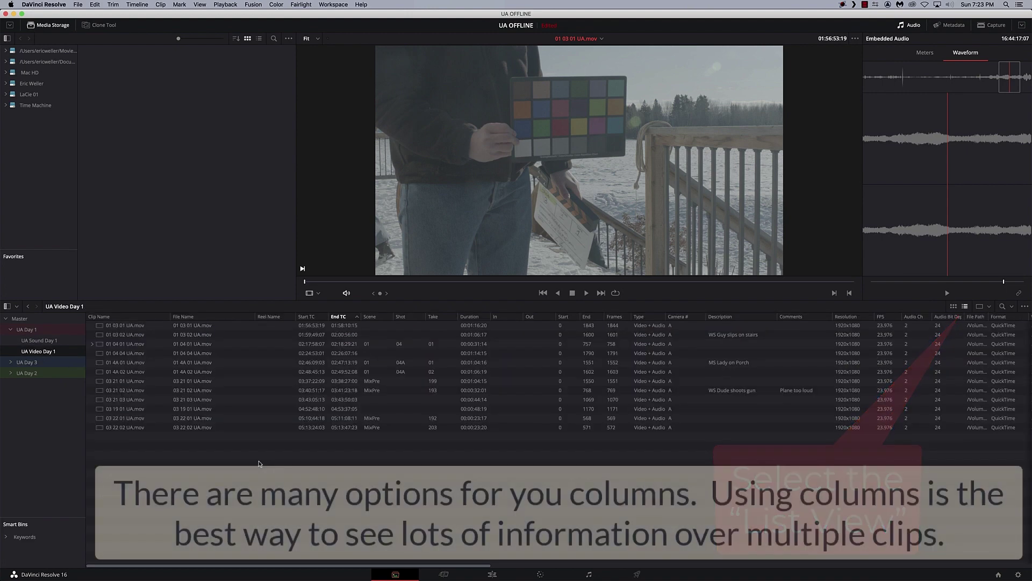
Hide the Angle, Audio Bit Depth, Flags, In, Out, PAR, Reel Name, Start, Start TC and Type columns.
mouse_move(442, 567)
mouse_down()
mouse_move(984, 566)
mouse_move(442, 566)
mouse_up()
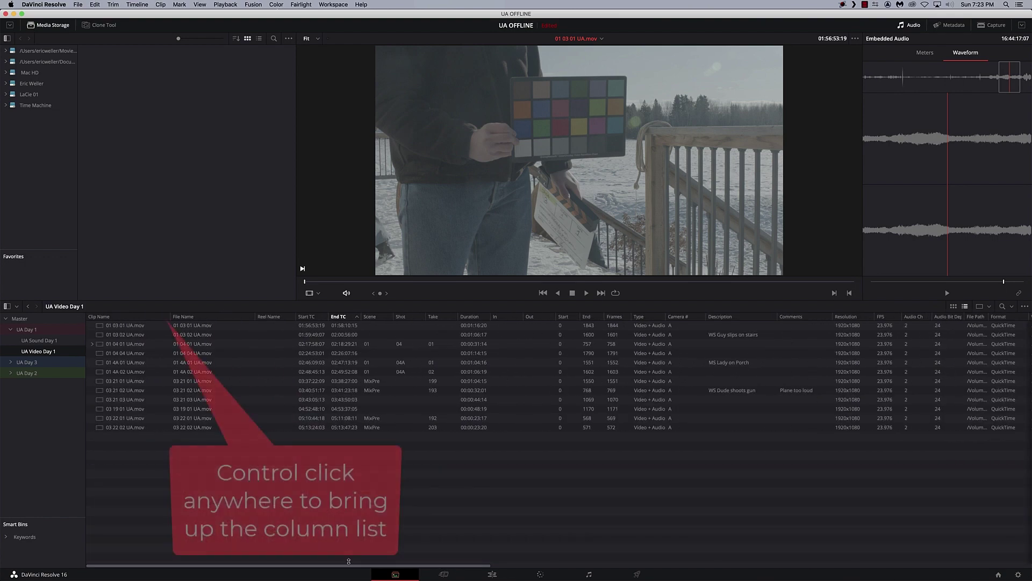
ctrl+click(158, 319)
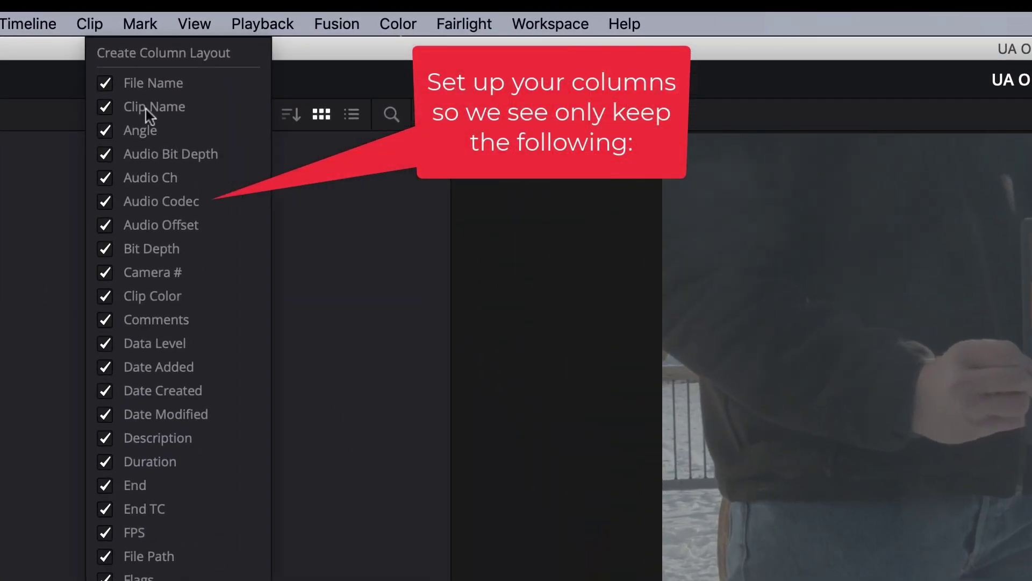
click(106, 130)
click(106, 154)
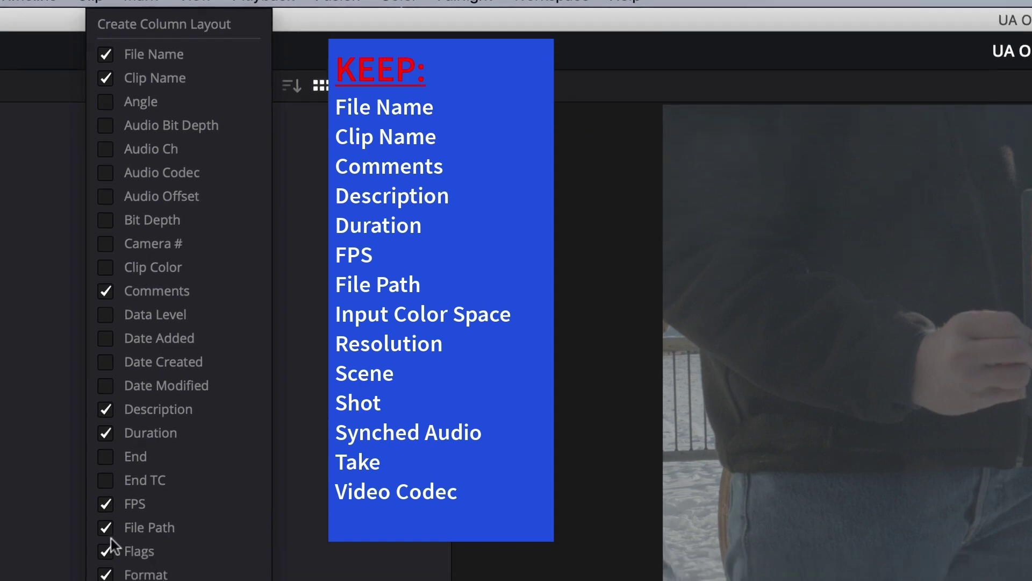
click(105, 576)
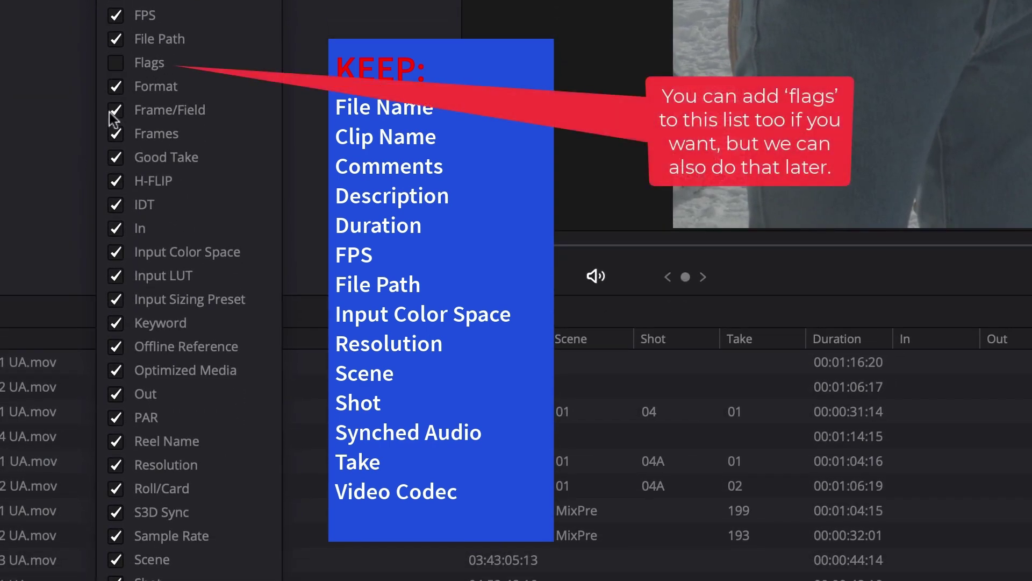
click(131, 233)
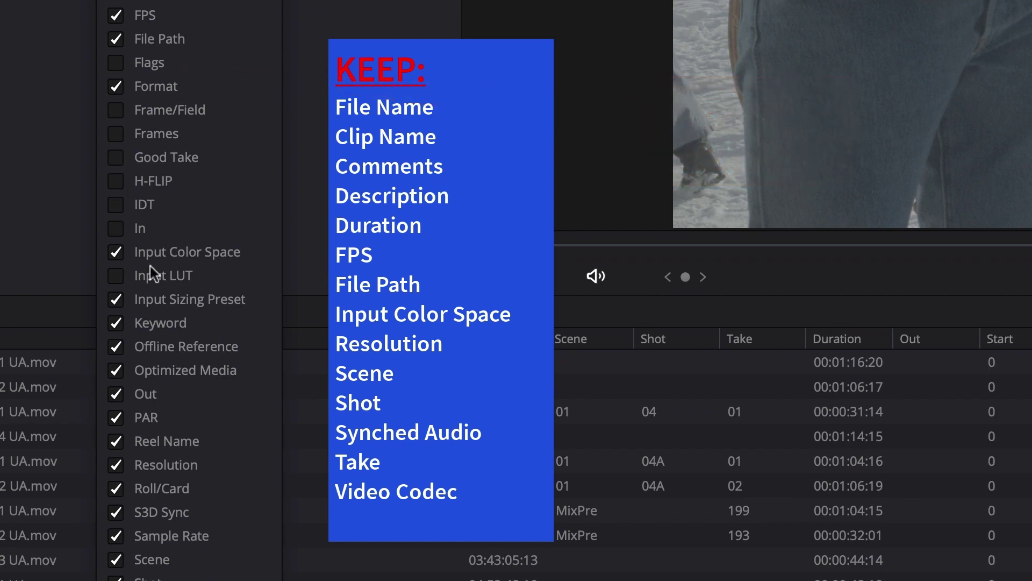
click(116, 394)
click(116, 417)
click(116, 442)
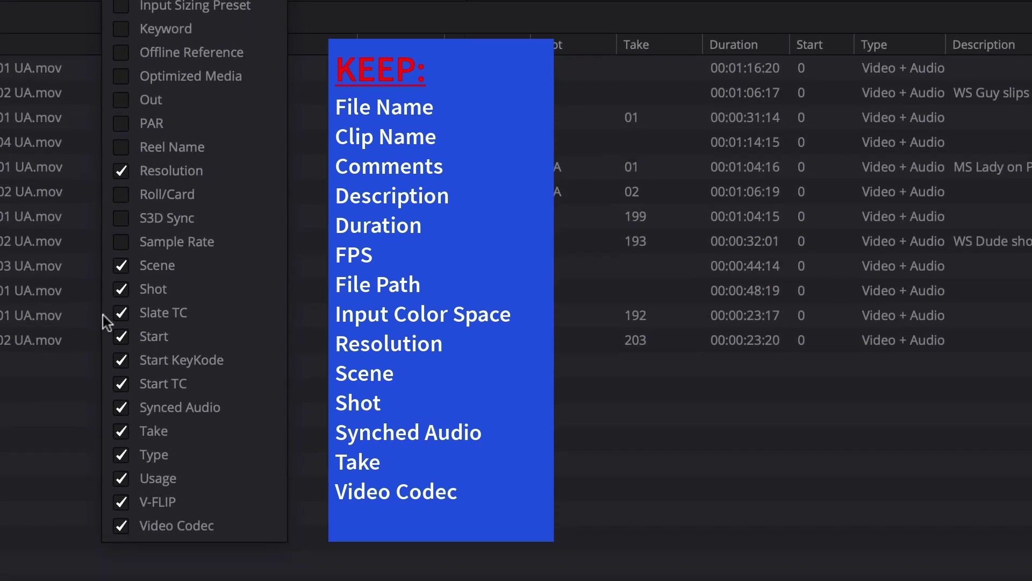
click(121, 337)
click(125, 383)
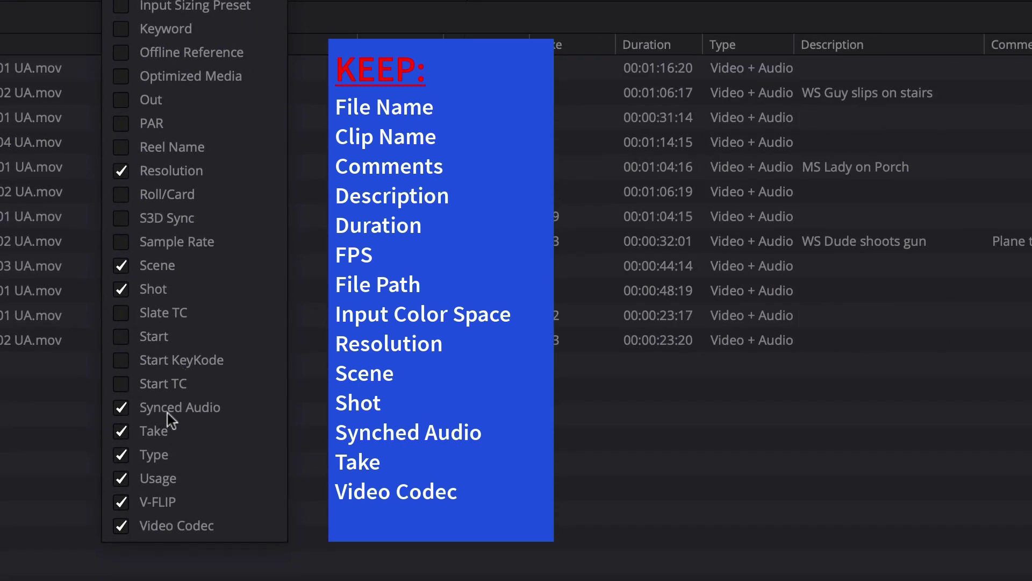
click(121, 457)
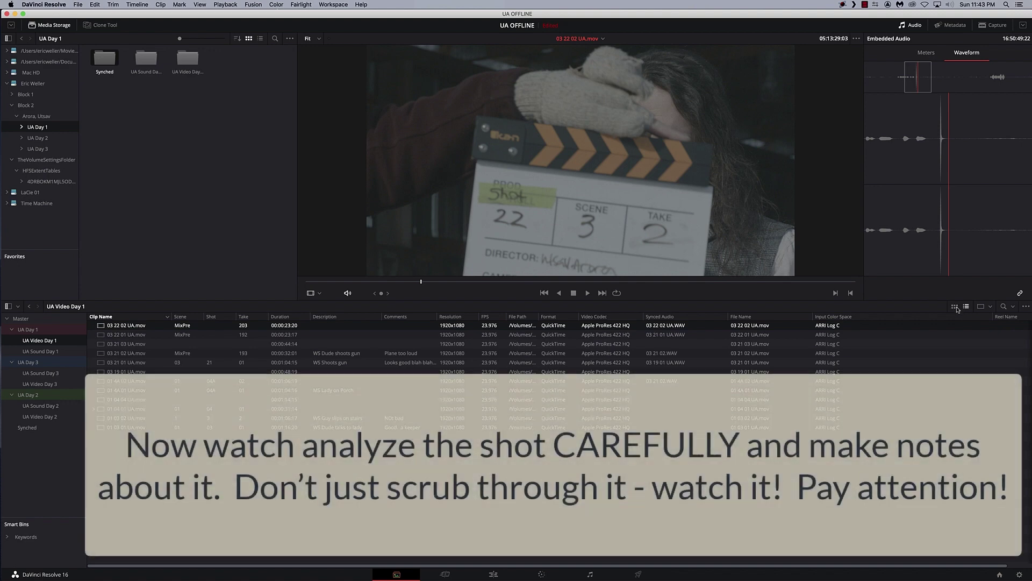
Switch back to thumbnail view and play 03 22 02 UA.mov from its start.
click(954, 306)
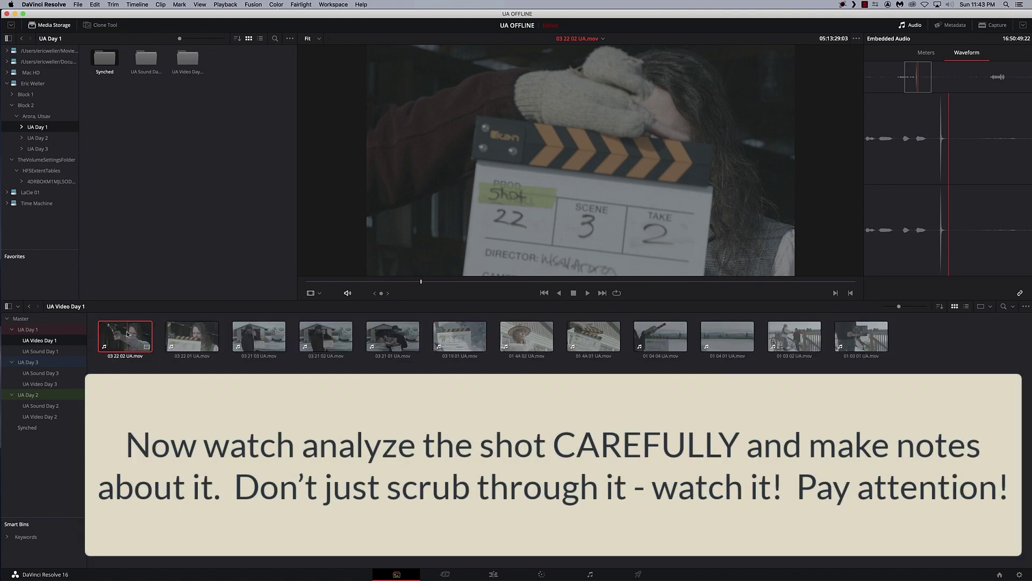
drag(421, 284, 283, 290)
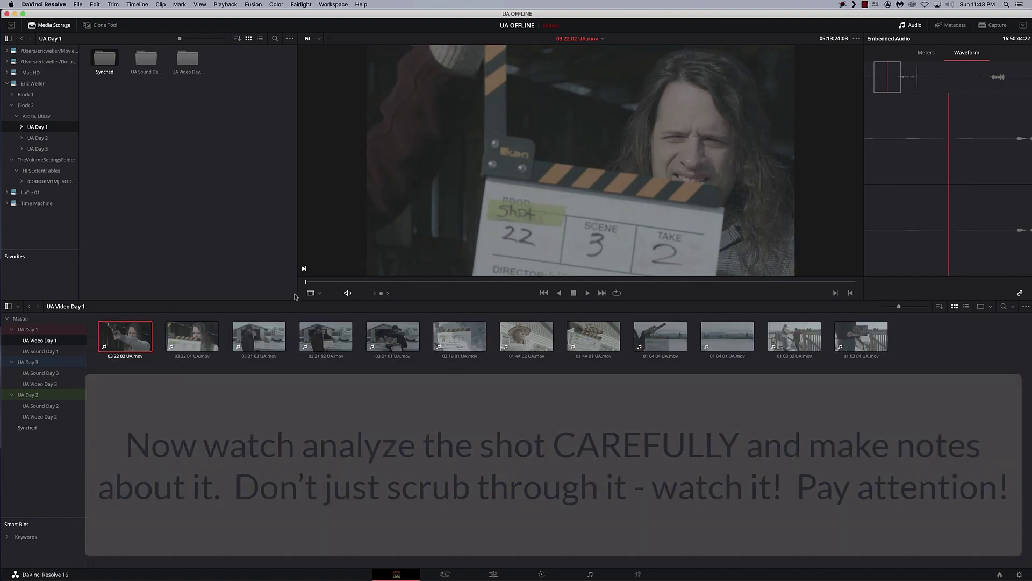
click(588, 293)
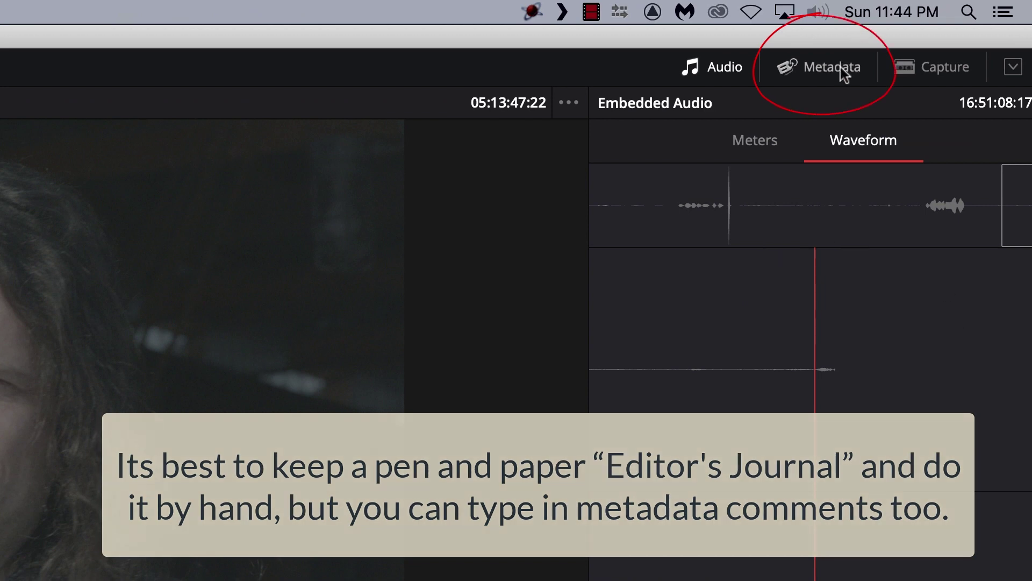
Add the Shot & Scene comment "Couldn't understand what he said. Something about a dog" to 03 22 02 UA.mov.
click(840, 67)
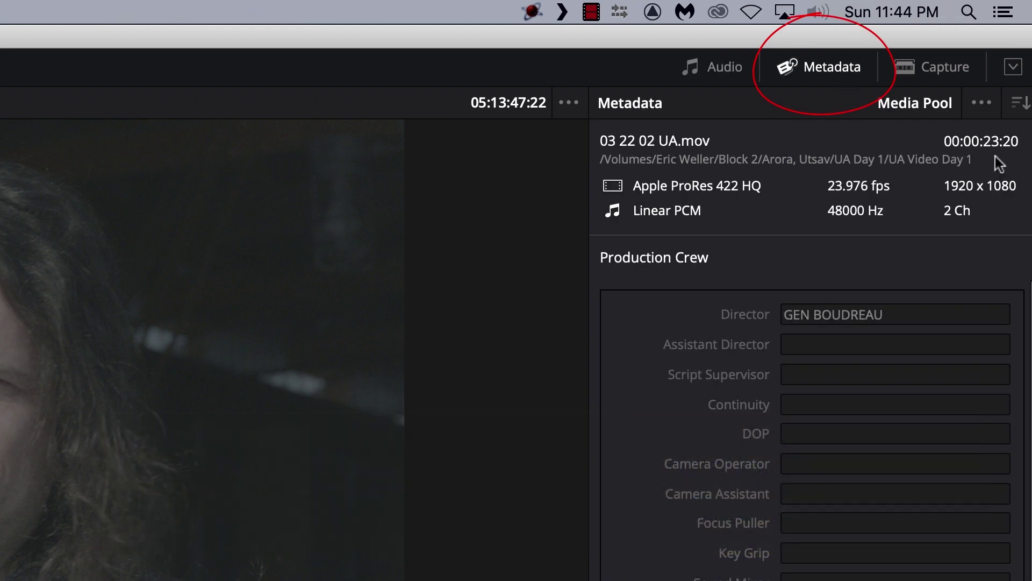
click(1020, 103)
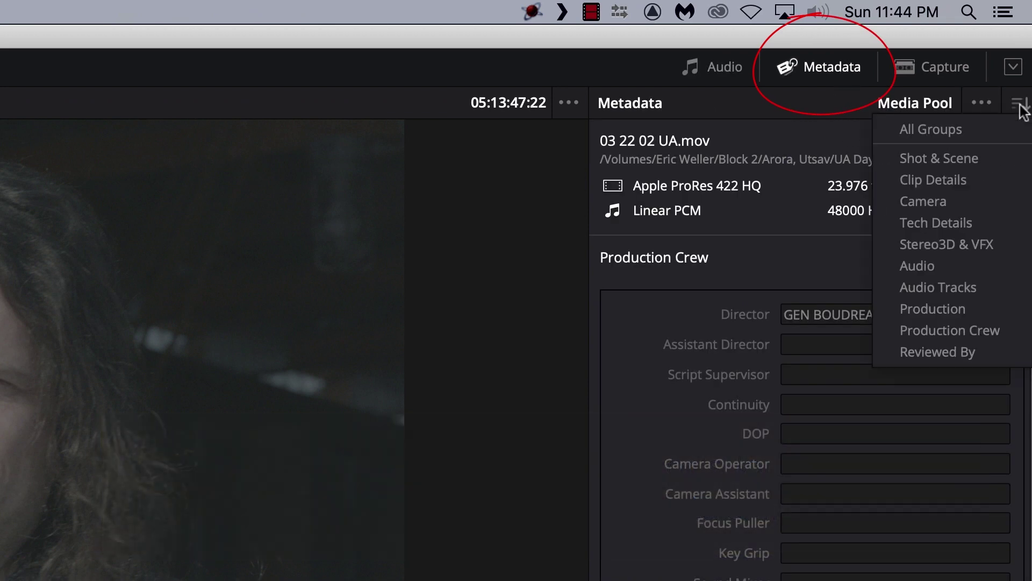
click(969, 157)
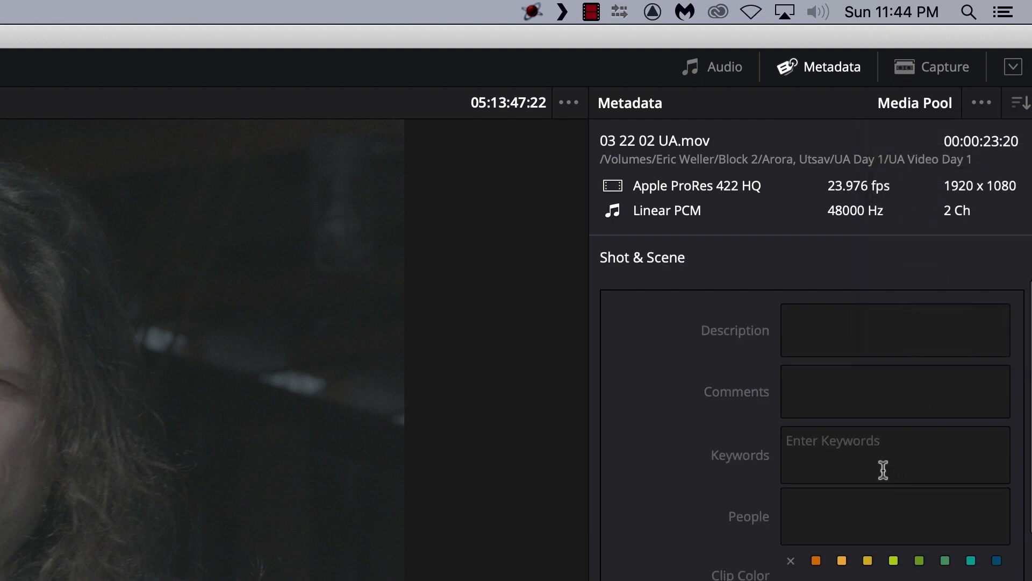
click(809, 381)
text(C)
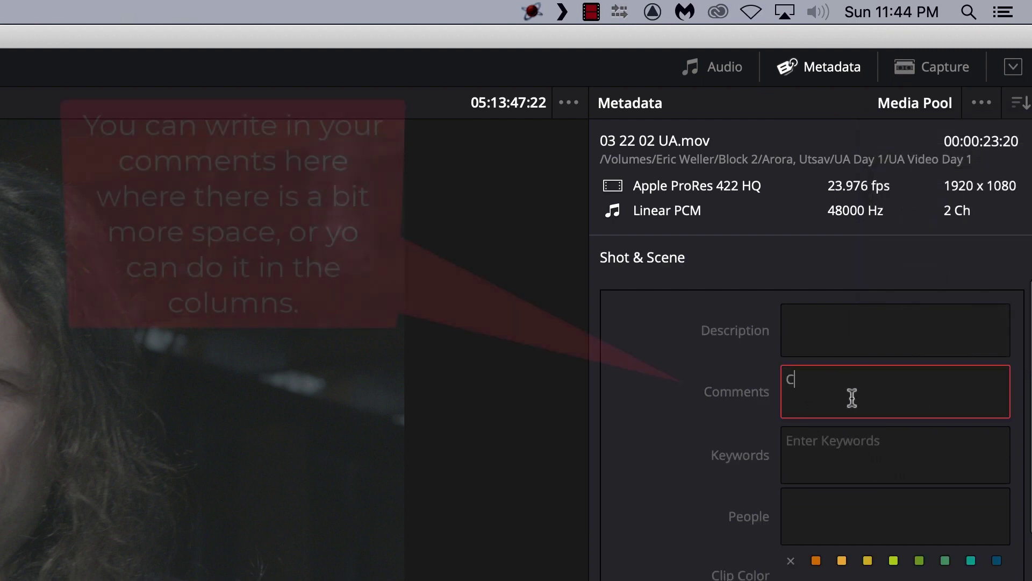
text(ouldn't u)
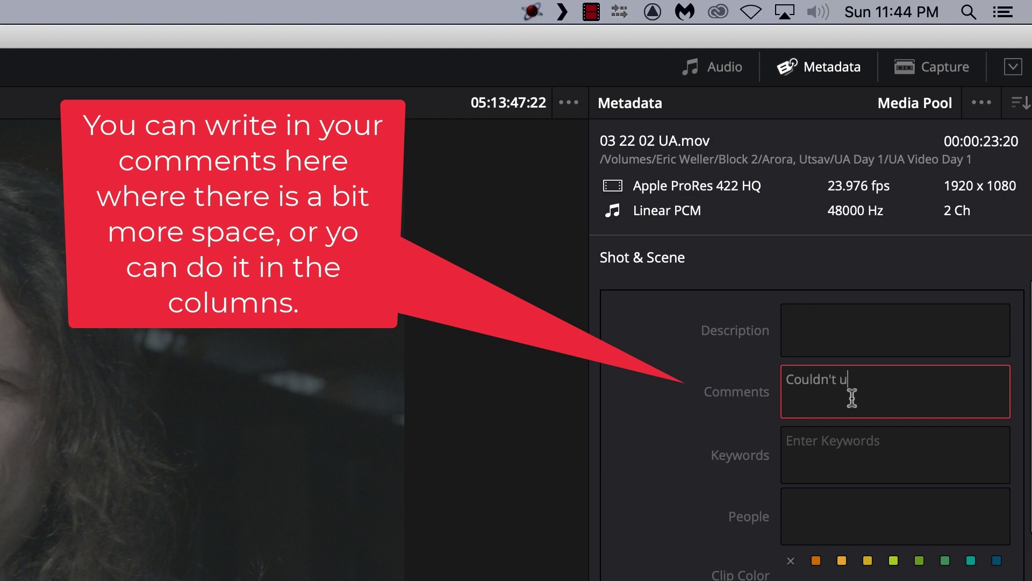
text(nderstand)
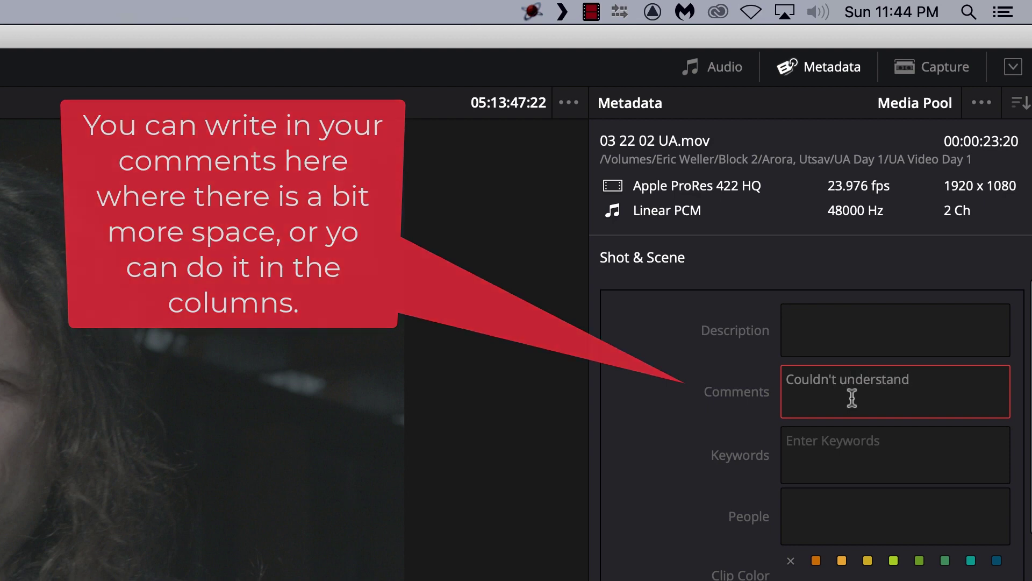
text( what he said.)
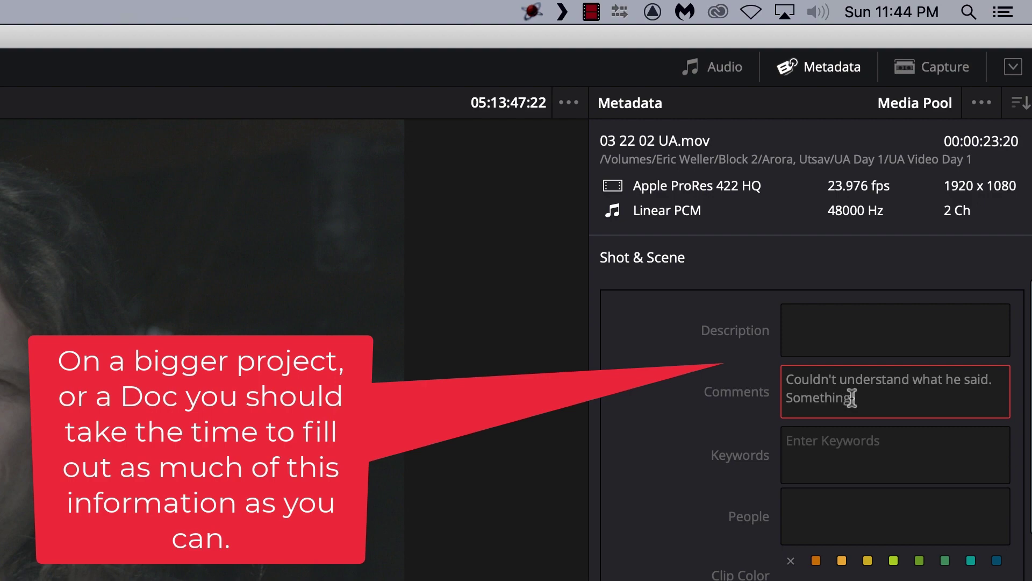
text( Something about a dog.)
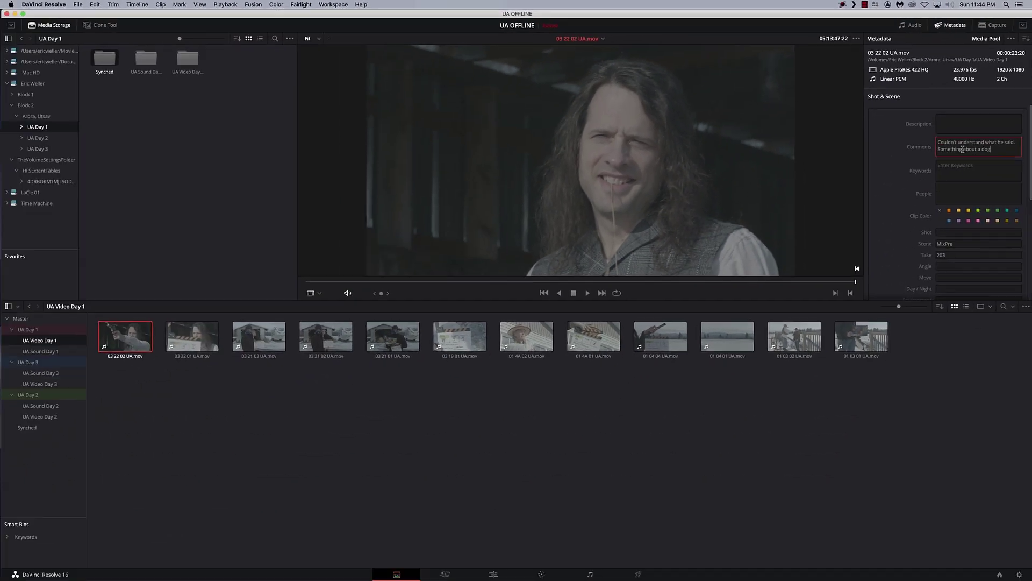
scroll(1023, 157, down, 3)
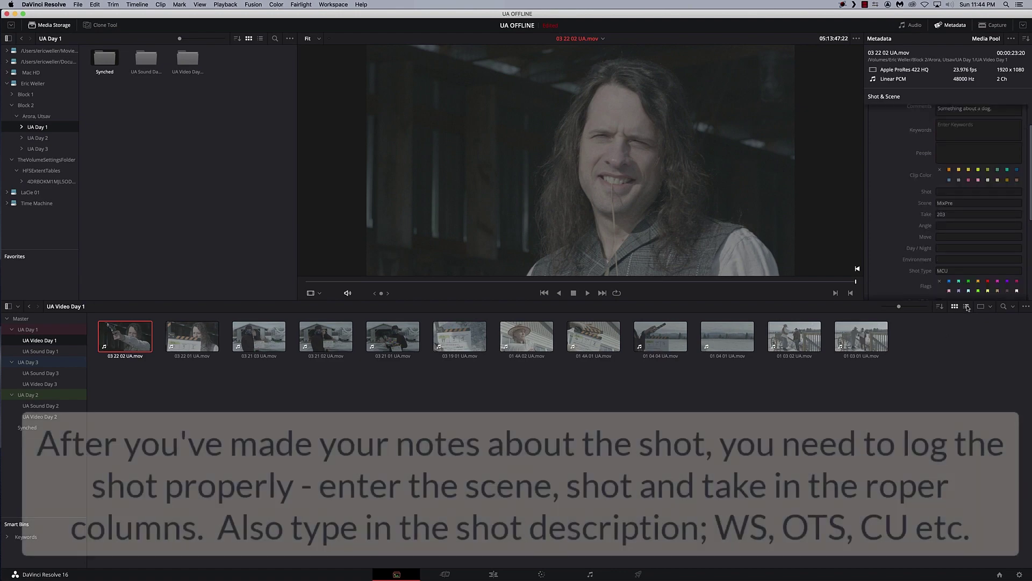
In list view, log 03 22 02 UA.mov as Scene 3, Shot 22, Take 2, description 'MCU Dud with Gun'.
click(967, 306)
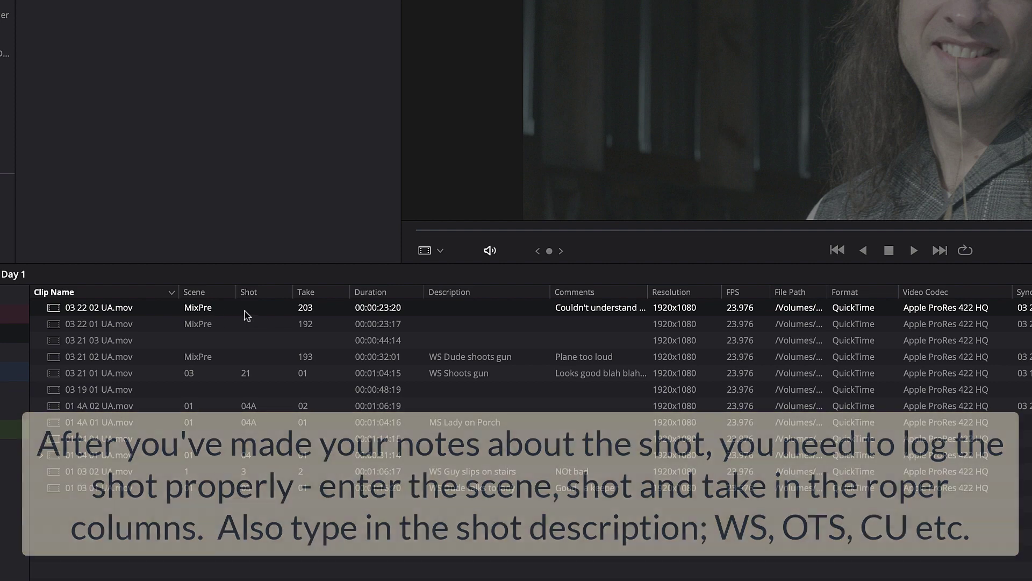
drag(764, 238, 479, 232)
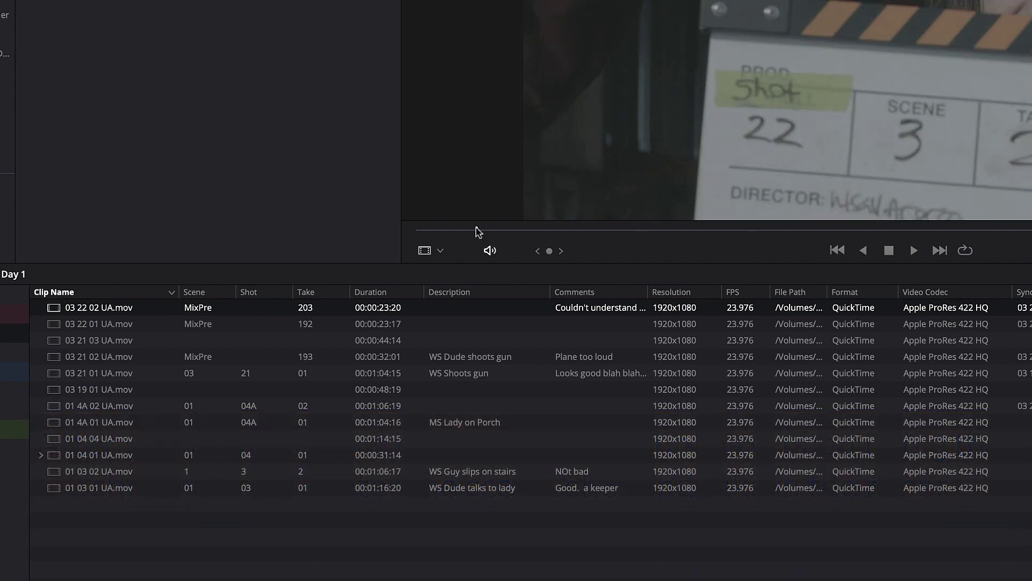
double_click(252, 307)
text(22)
double_click(199, 307)
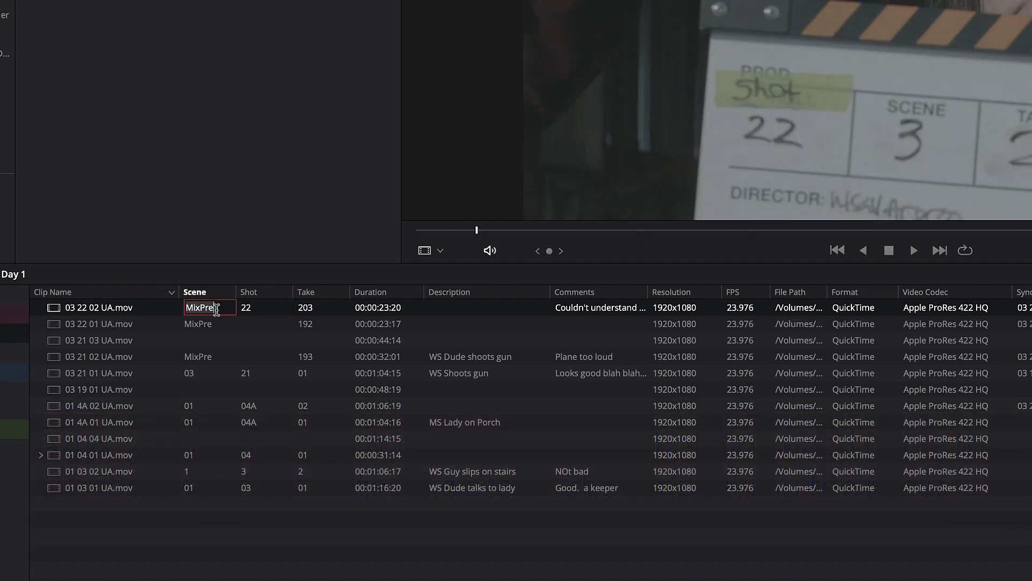
text(3)
double_click(305, 308)
text(2)
double_click(477, 310)
text(MCU)
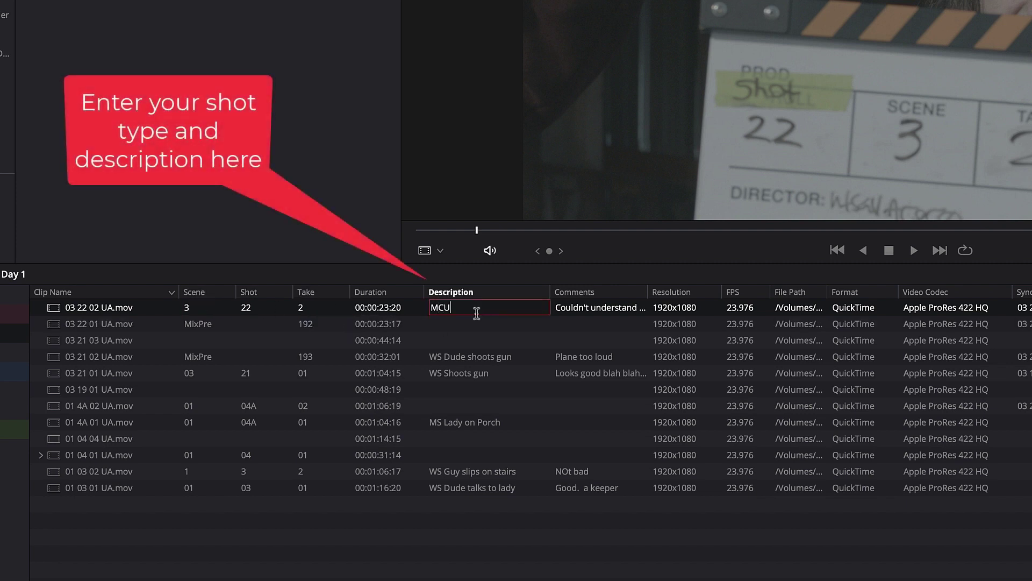
text( Dud with Gun)
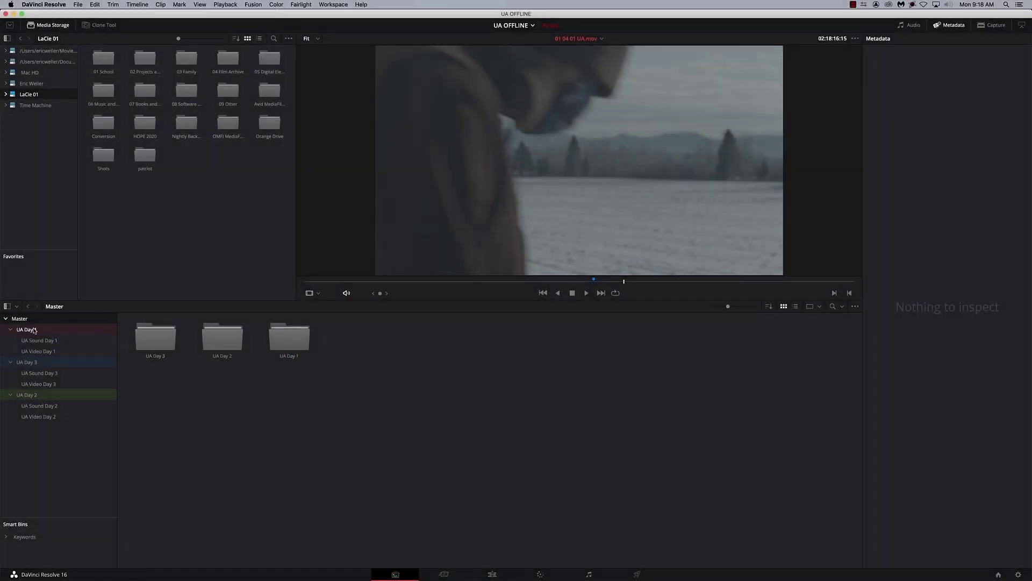
Review clip 03 22 02 UA.mov in UA Video Day 1 and flag it green.
click(44, 353)
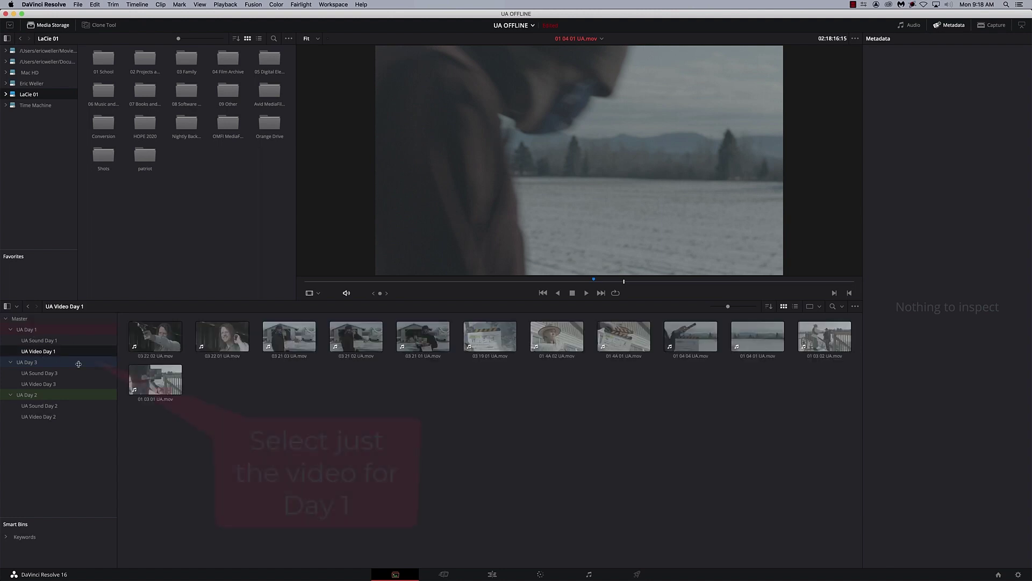
click(154, 339)
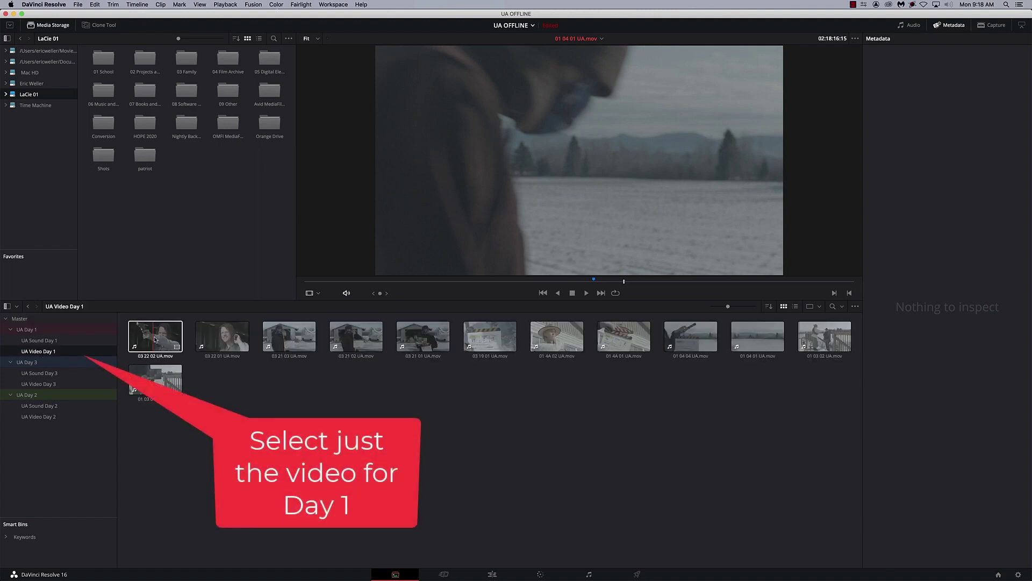
click(154, 339)
drag(361, 281, 407, 281)
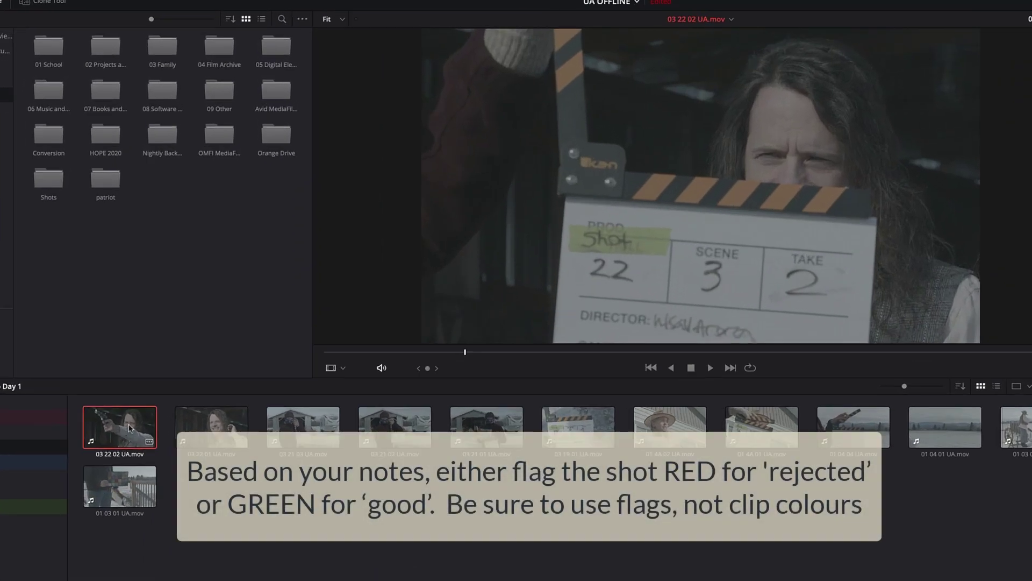
right_click(156, 338)
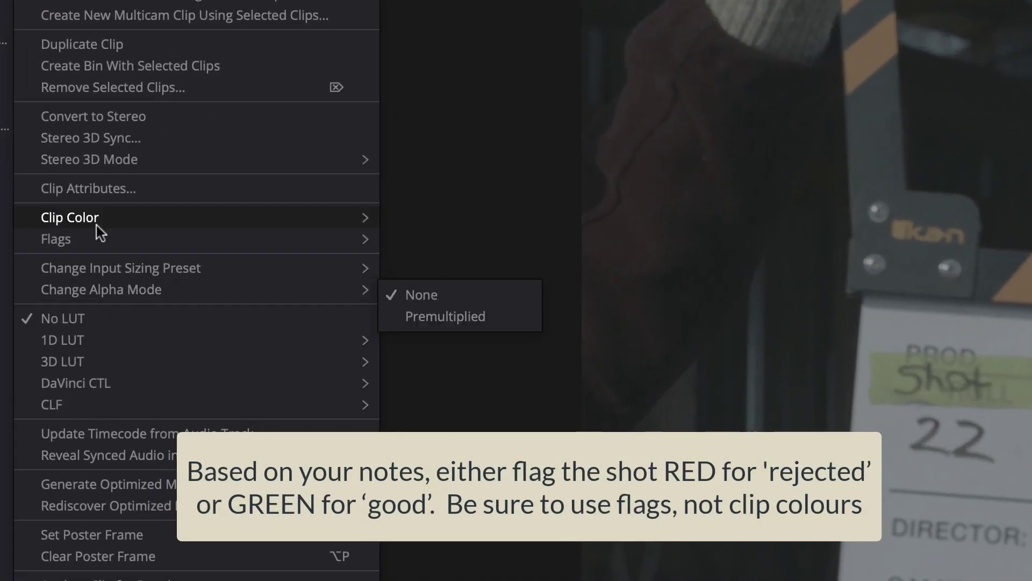
mouse_move(92, 244)
click(486, 320)
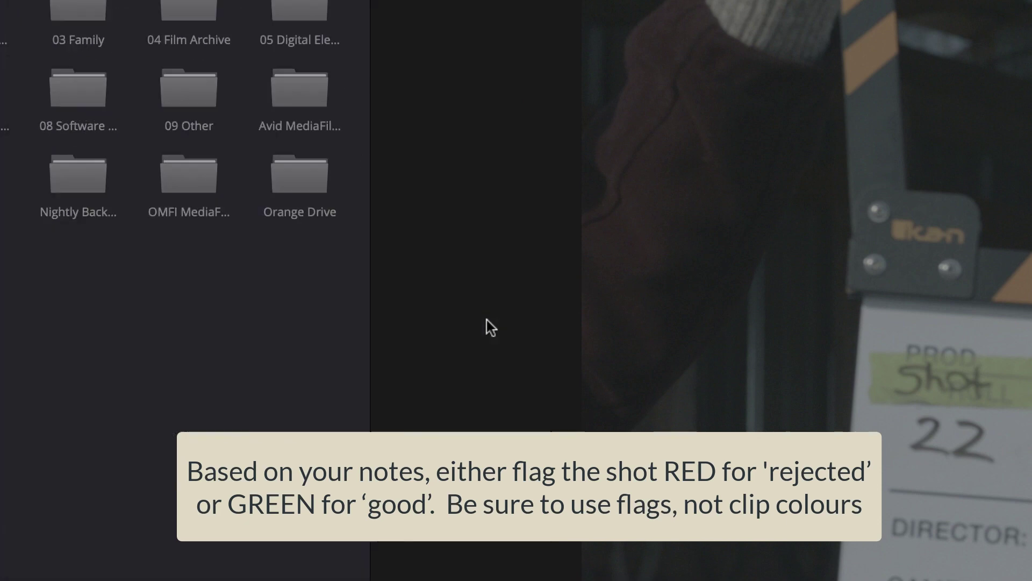
Flag 03 22 01, 03 21 03 and 03 21 02 red, and 03 21 01 green.
right_click(222, 338)
mouse_move(247, 142)
click(383, 199)
click(356, 336)
right_click(356, 336)
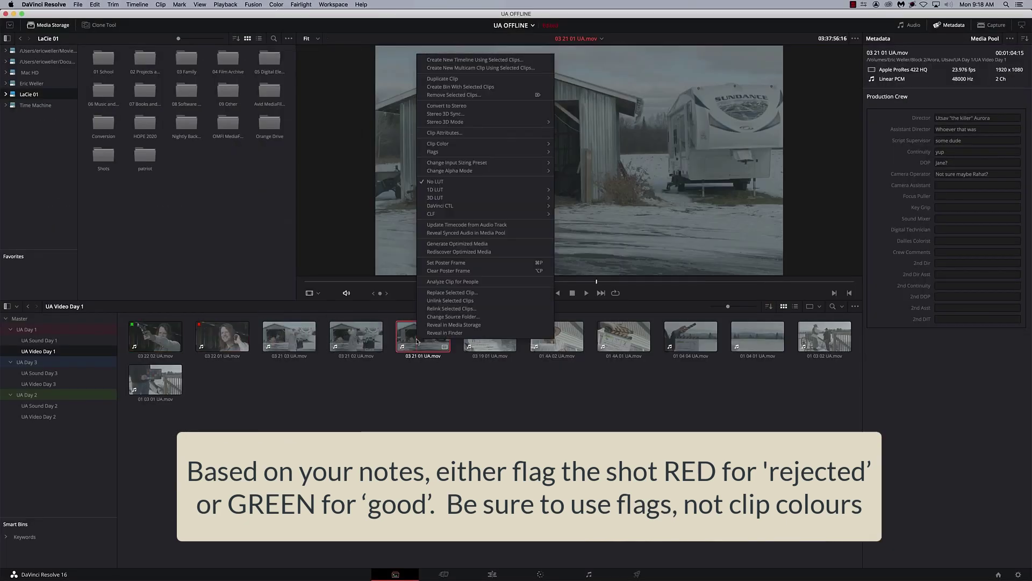
click(570, 195)
shift+click(291, 336)
right_click(297, 339)
mouse_move(331, 187)
click(448, 238)
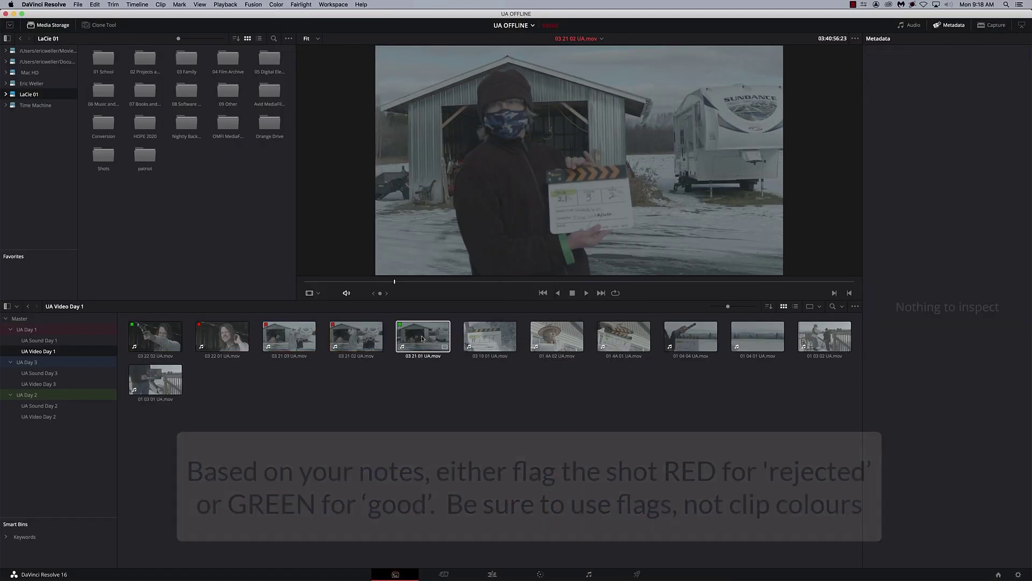
Flag 03 19 01 and 01 4A 02 red, and 01 4A 01 and 01 04 04 green.
right_click(489, 336)
mouse_move(513, 160)
click(639, 210)
right_click(623, 340)
mouse_move(648, 161)
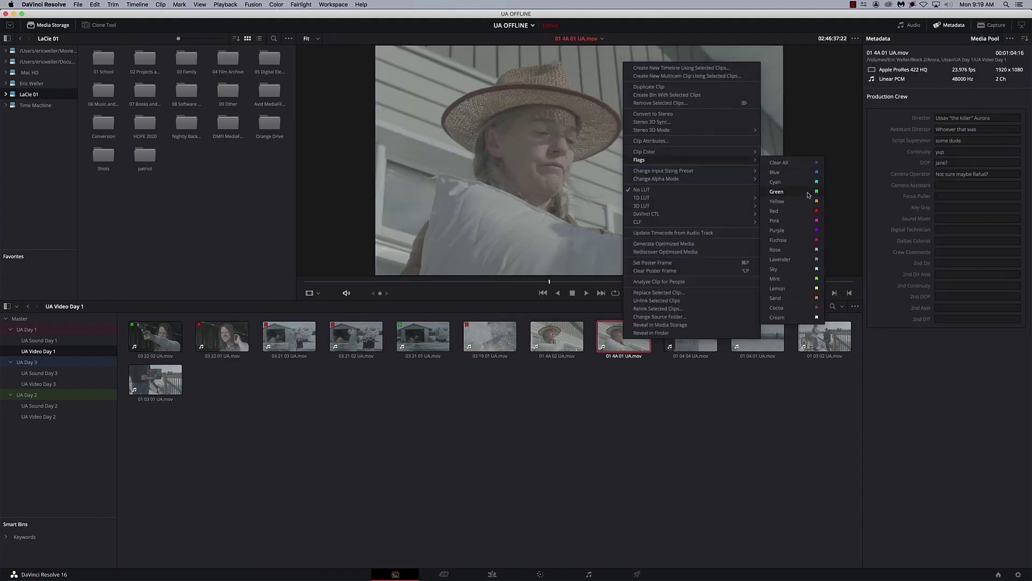
click(779, 196)
right_click(557, 337)
mouse_move(581, 162)
click(720, 221)
right_click(692, 330)
mouse_move(716, 149)
click(855, 184)
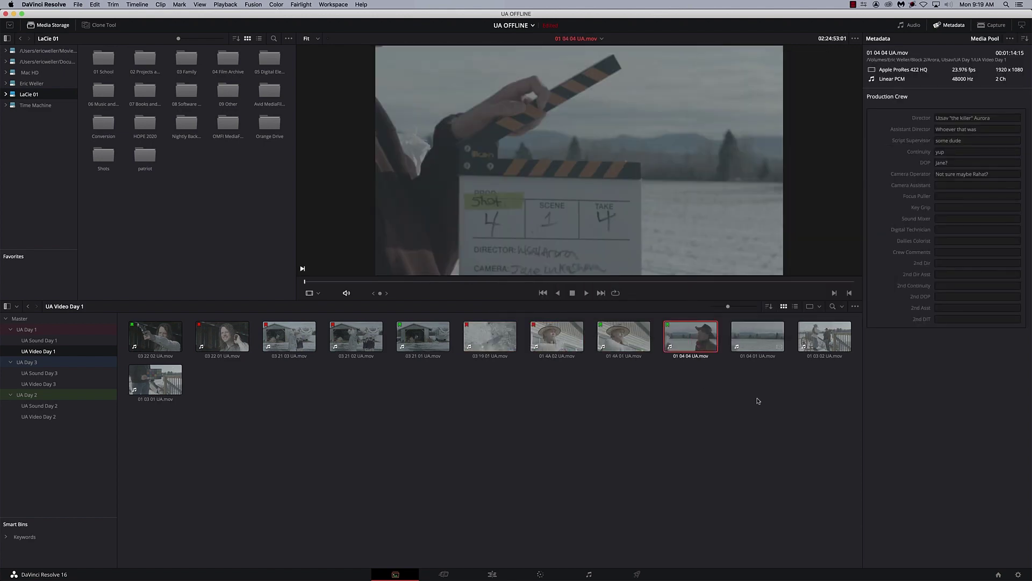
Flag 01 04 01 and 01 03 02 red, and 01 03 01 green.
right_click(758, 339)
mouse_move(785, 149)
click(914, 204)
click(824, 337)
right_click(824, 337)
mouse_move(914, 156)
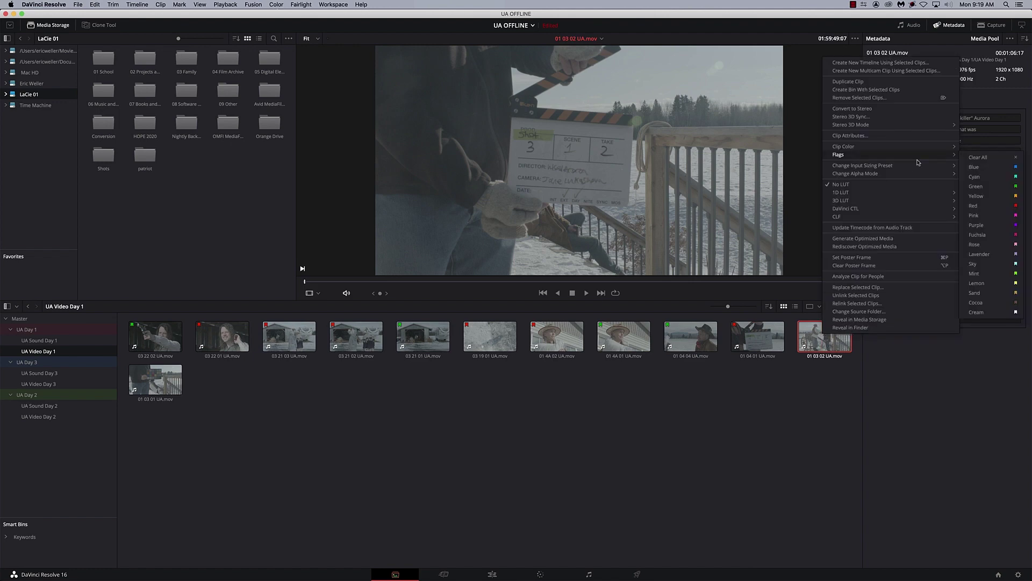
click(976, 207)
click(156, 379)
right_click(155, 379)
mouse_move(183, 210)
click(315, 234)
Show the UA Video Day 1 clips in list view, add a Flags column and sort by it.
click(484, 409)
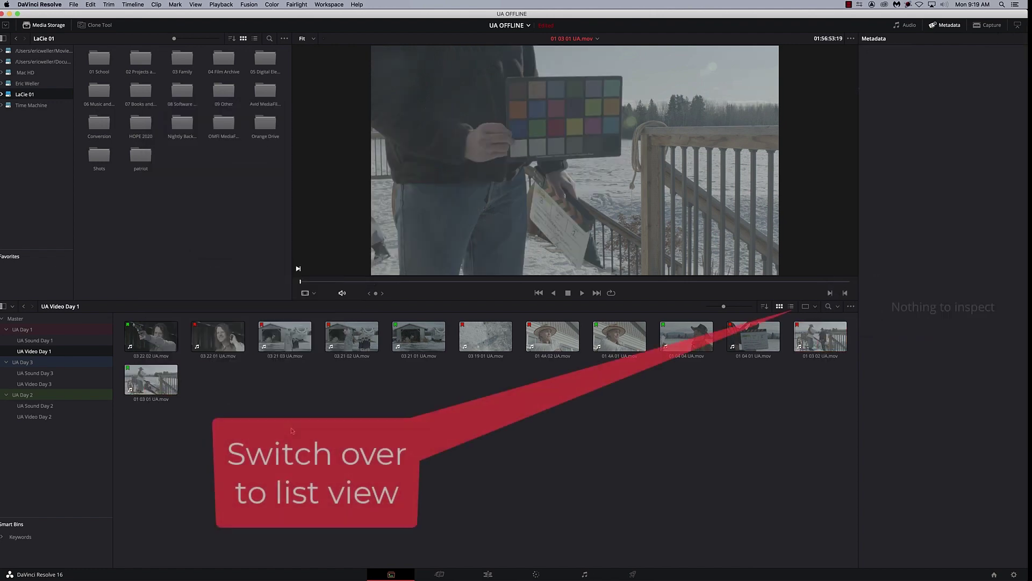
click(791, 307)
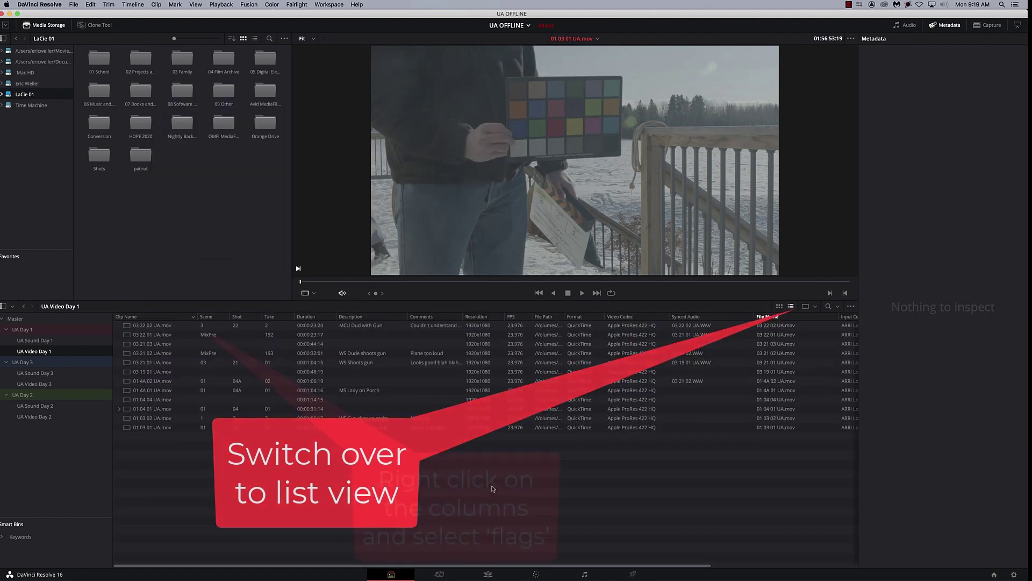
right_click(180, 319)
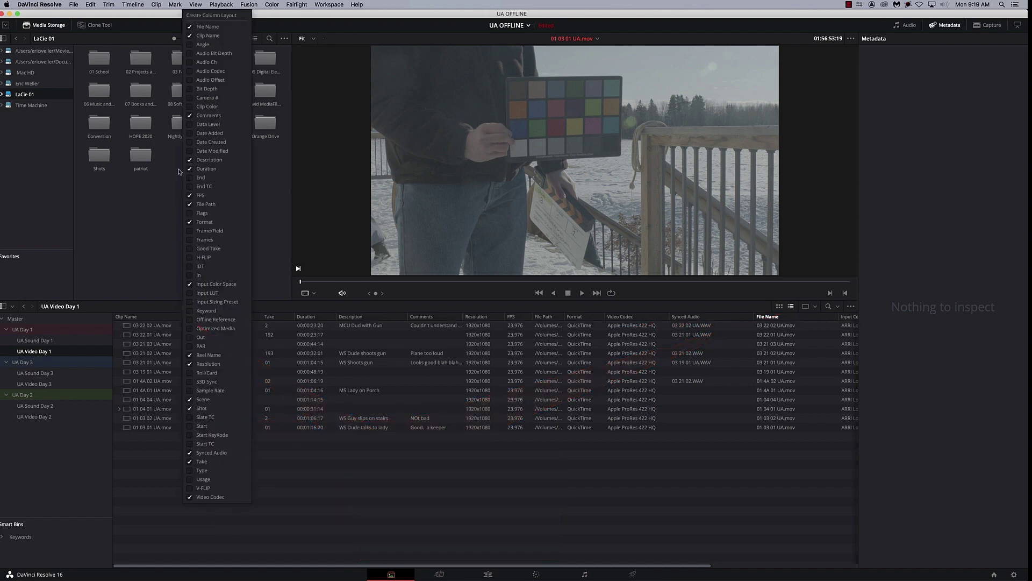
click(192, 216)
click(395, 506)
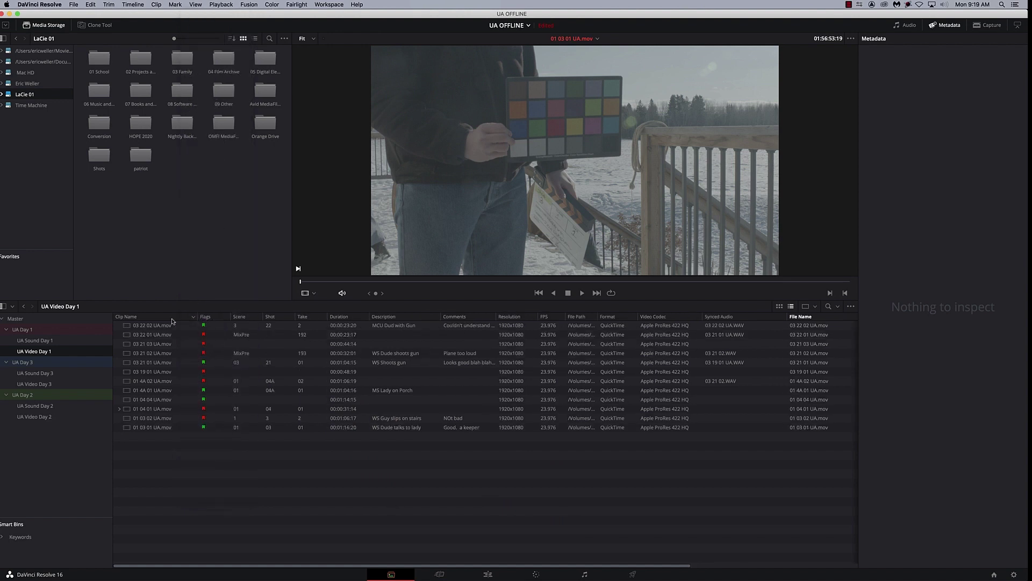
click(215, 318)
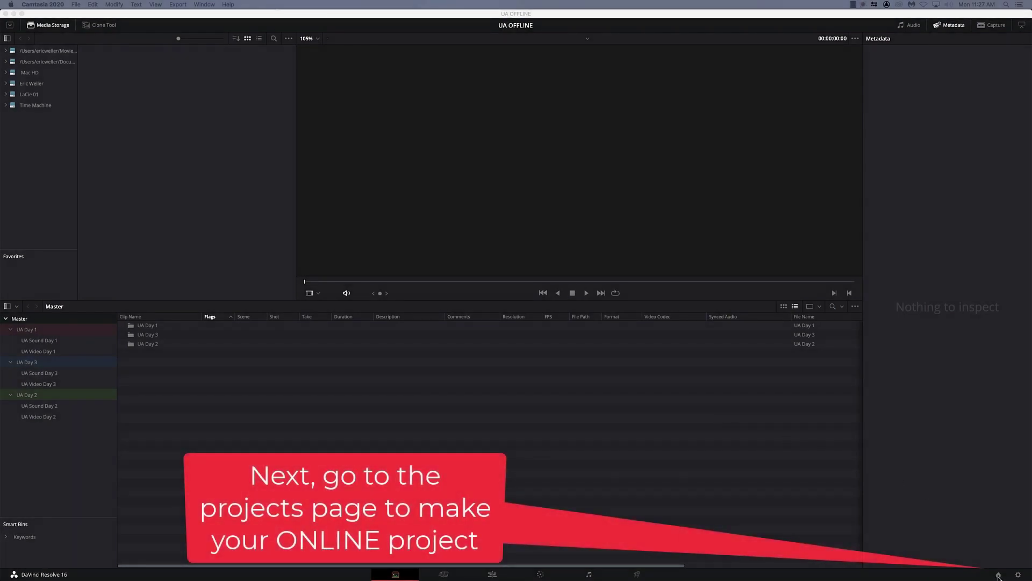
Enable Dynamic Project Switching in the Project Manager.
click(998, 575)
right_click(441, 309)
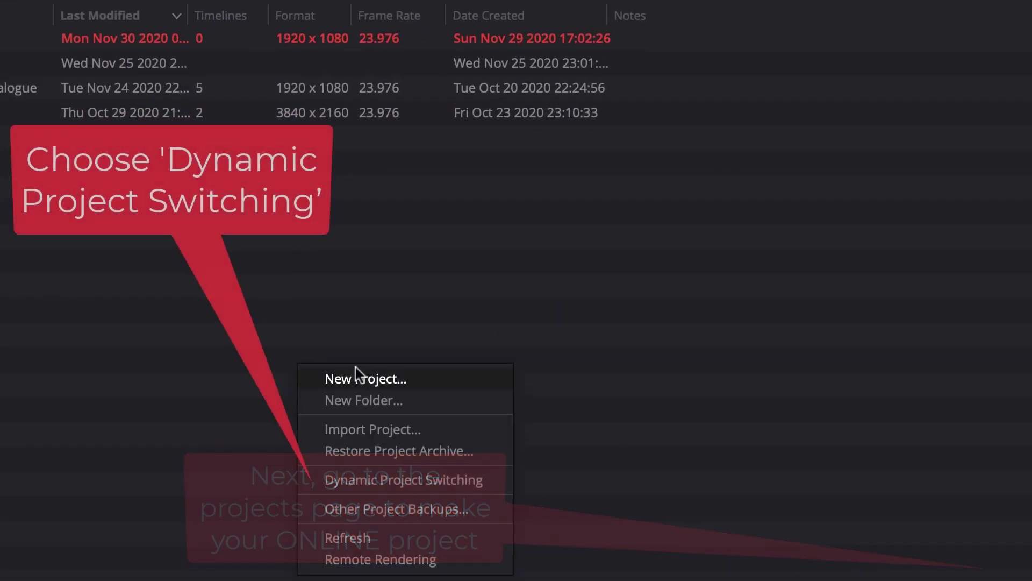
click(460, 478)
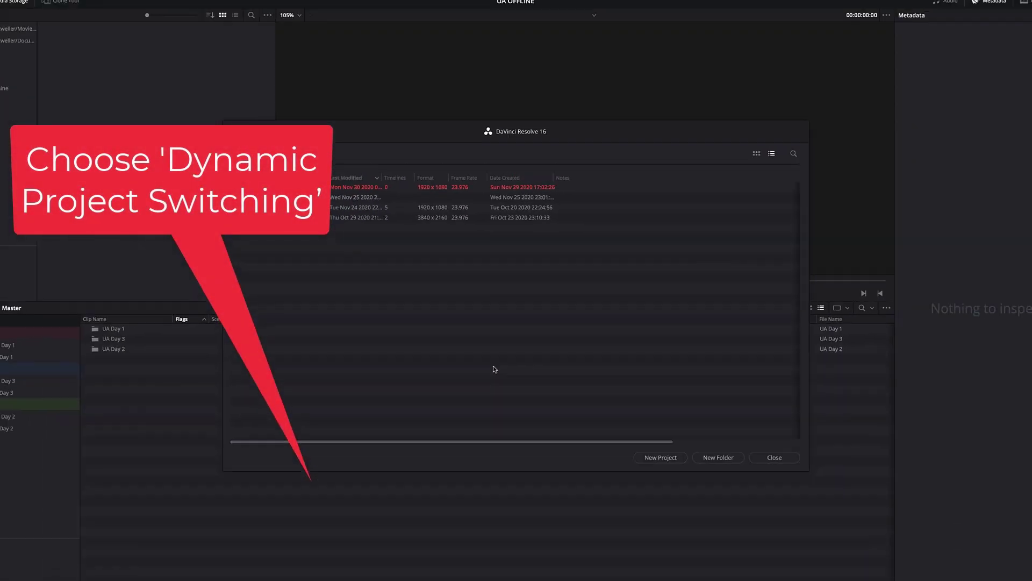
Create a new project named UA CHANCE Online and open it.
click(679, 465)
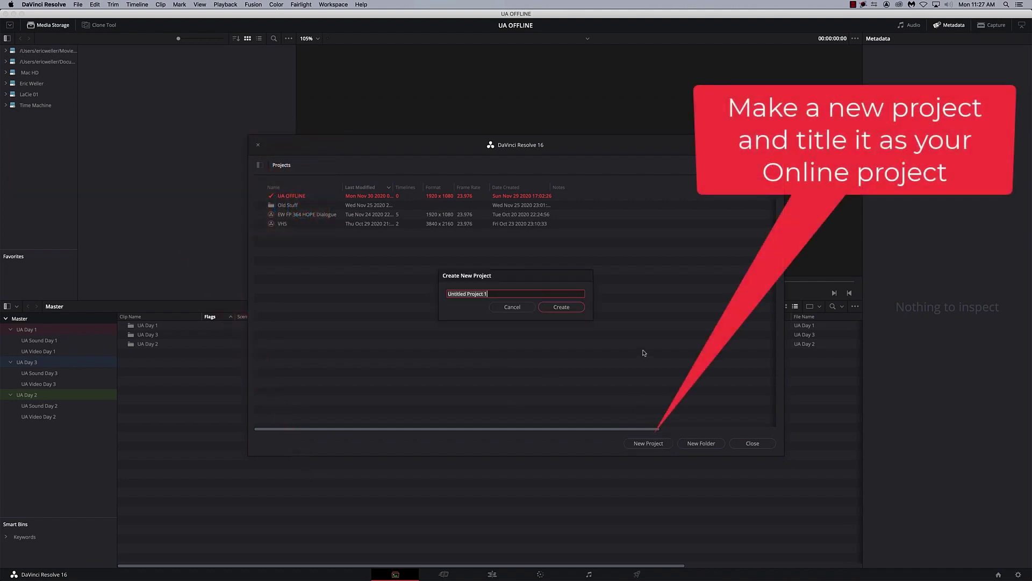
text(UA CHANCE Online)
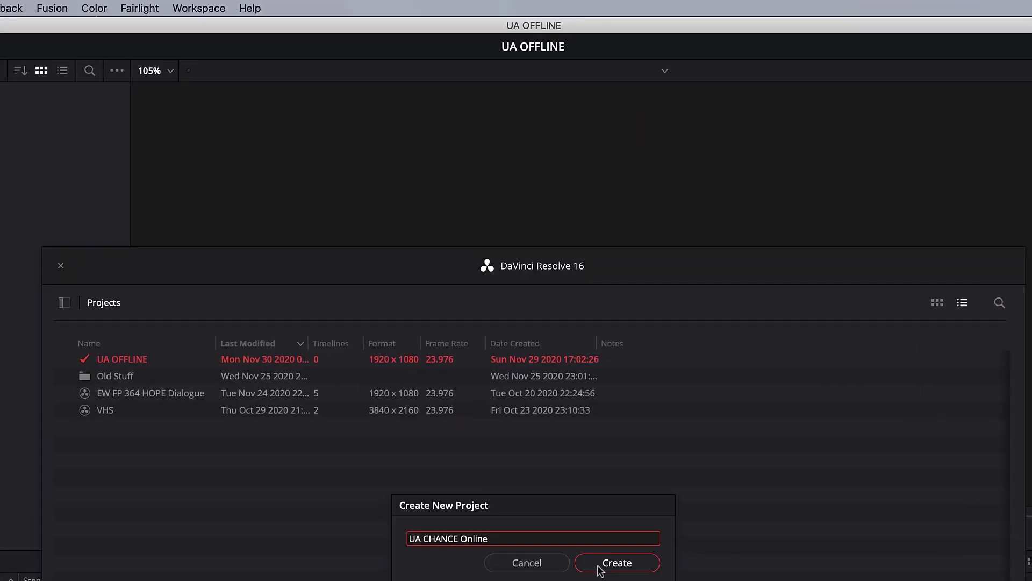
click(561, 307)
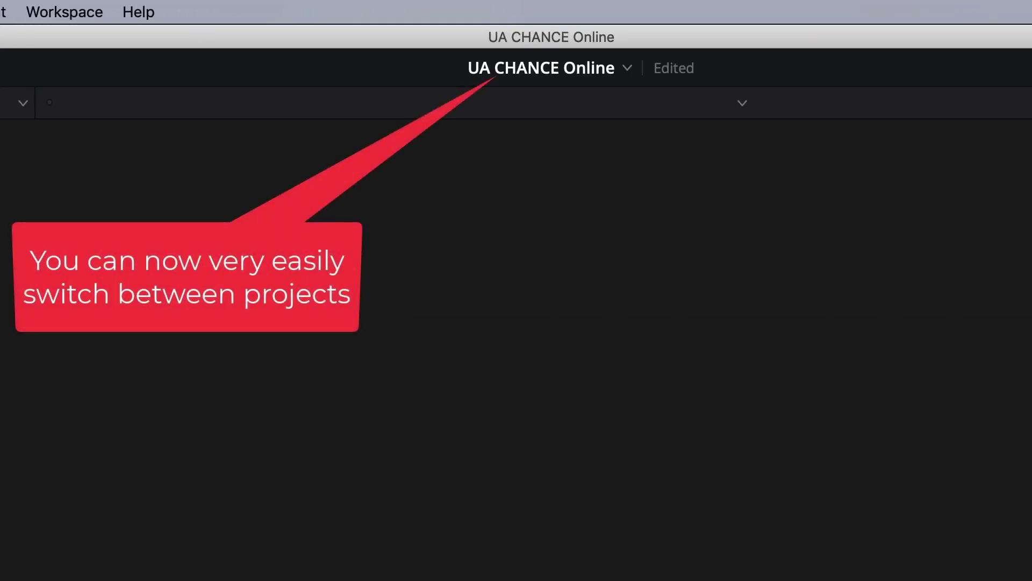
click(630, 68)
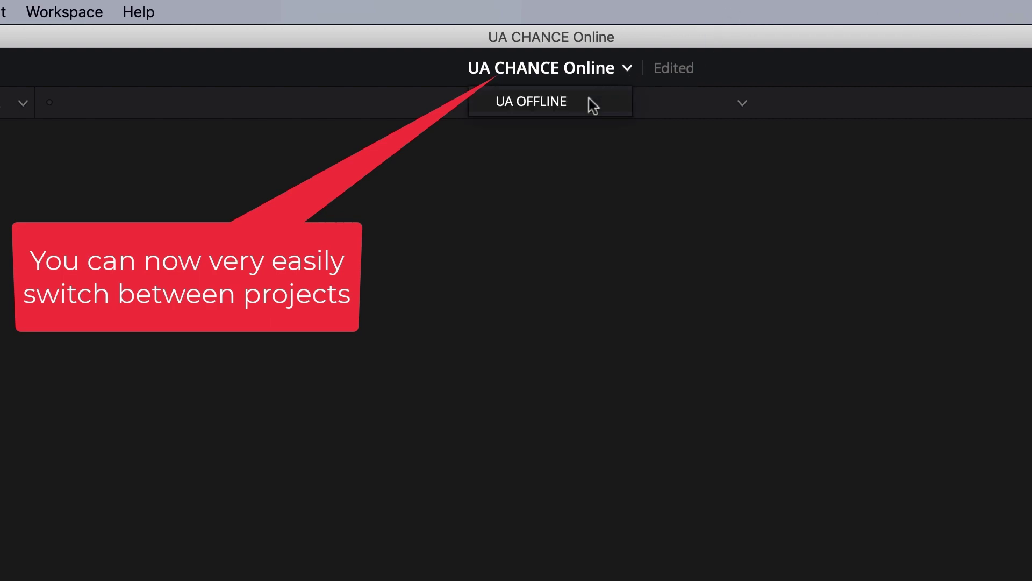
click(589, 100)
click(559, 49)
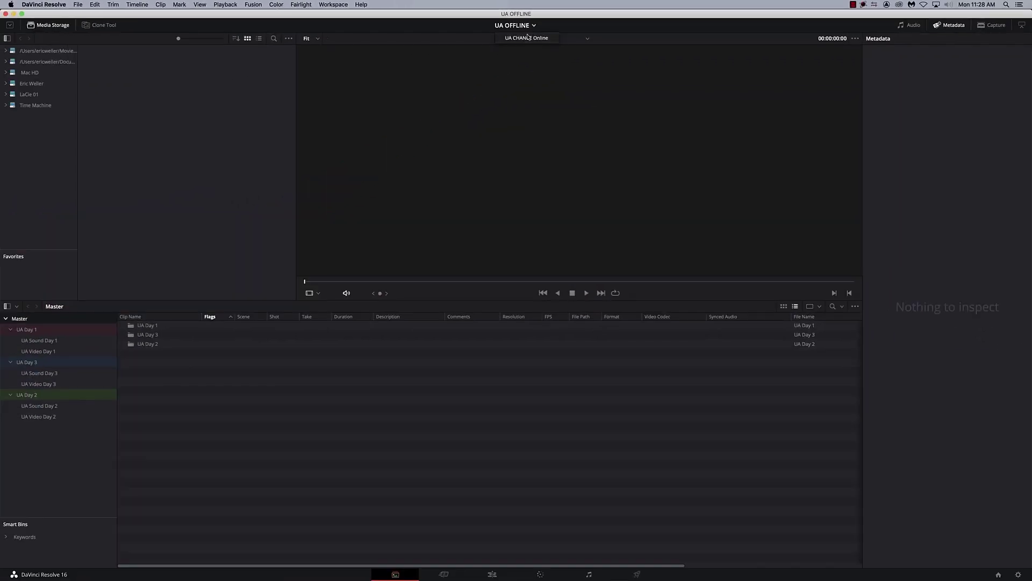
click(527, 38)
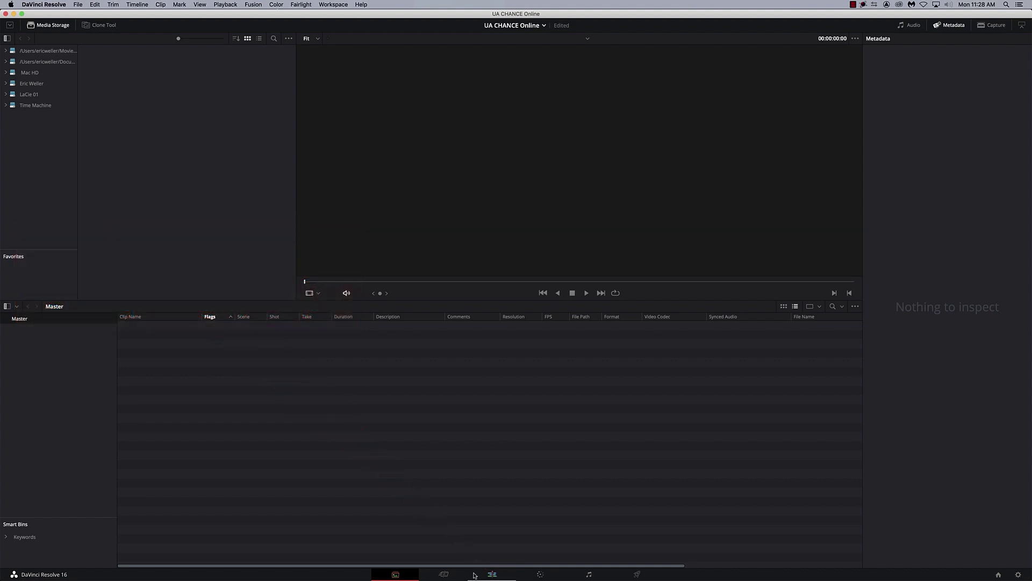
click(492, 574)
Add bins named Scene 01 and Scene 02 under Master.
right_click(32, 80)
click(34, 85)
text(Sc)
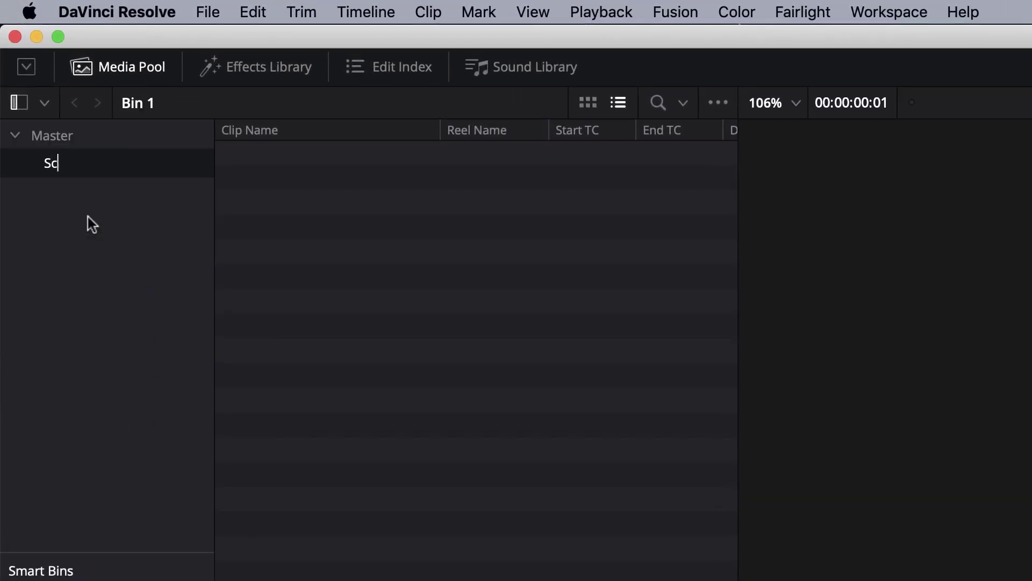
text(ene 01)
key(Return)
right_click(82, 217)
click(118, 231)
text(S)
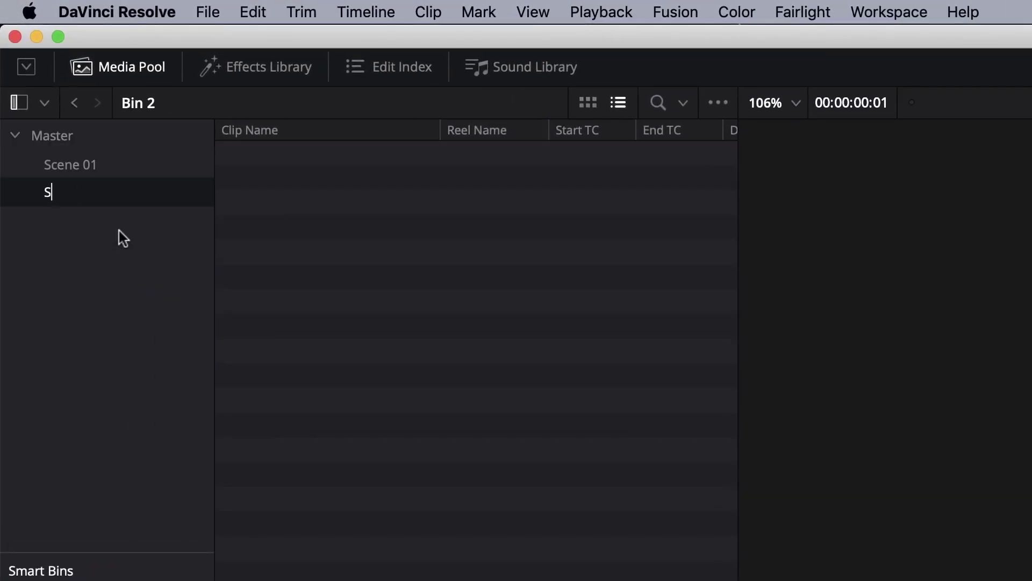
text(cene 02)
key(Return)
Add a Scene 03 bin and create a fourth scene bin.
right_click(111, 267)
click(128, 274)
text(Scene 0)
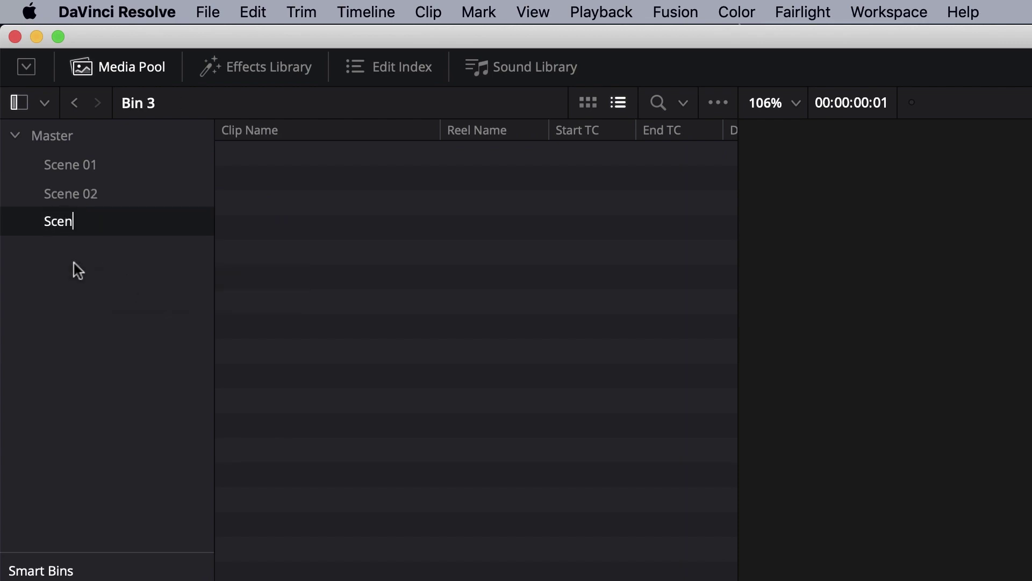
text(3)
key(Return)
right_click(41, 278)
click(108, 291)
text(Scene 0)
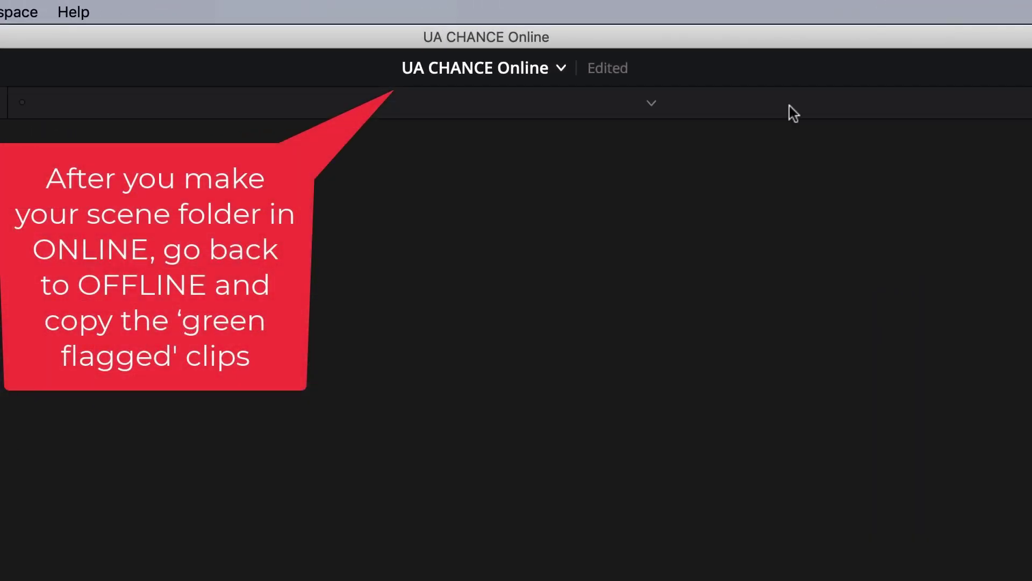
Switch to the UA OFFLINE project's Media page.
click(562, 69)
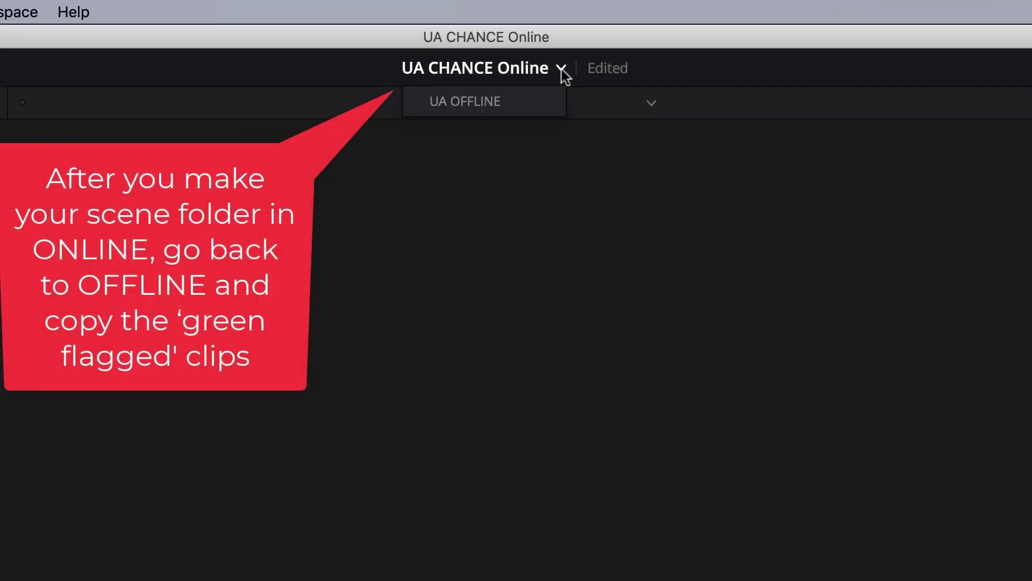
click(508, 103)
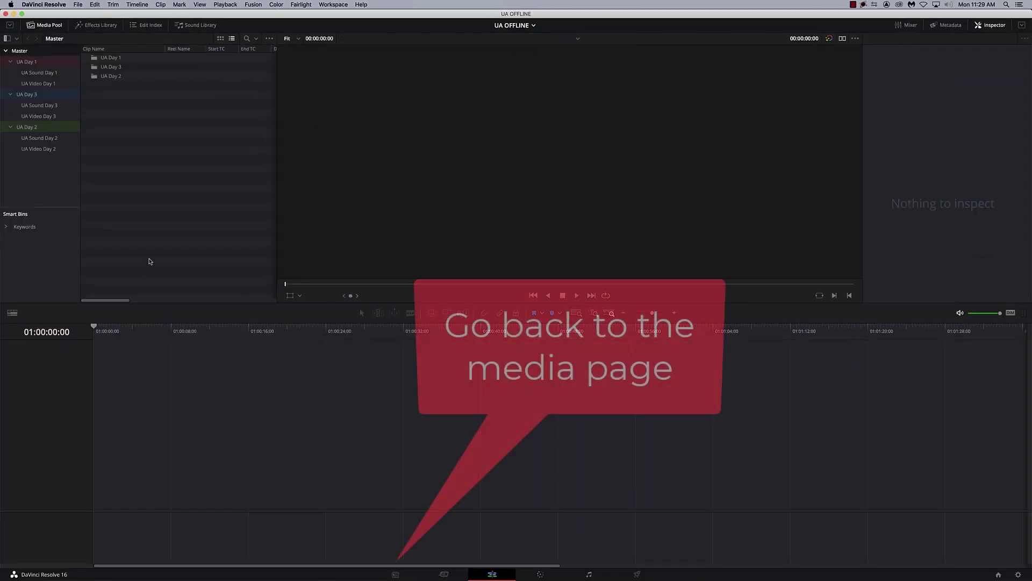
click(395, 575)
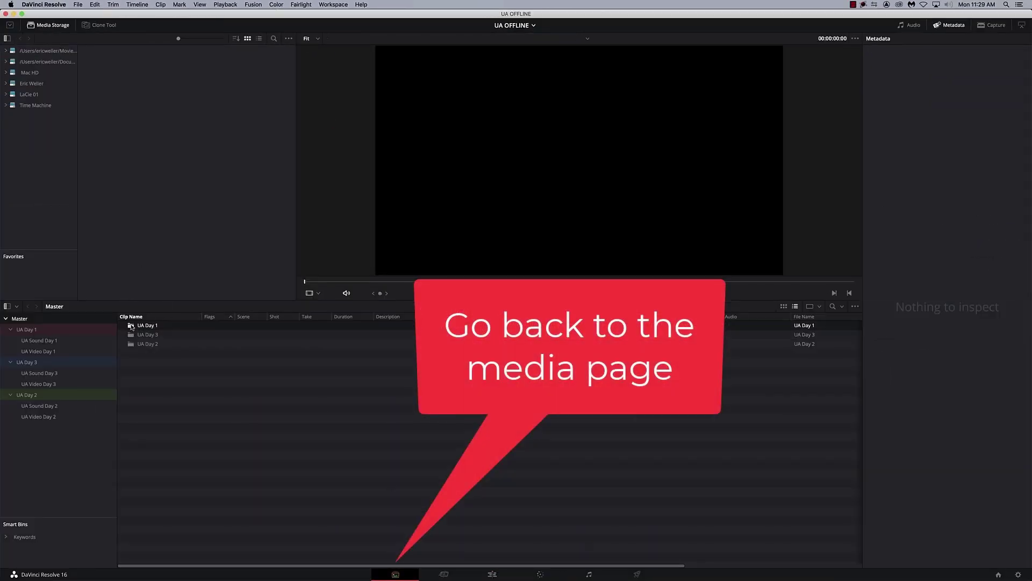
Copy the five green-flagged clips from the UA Video Day 1 bin.
click(39, 353)
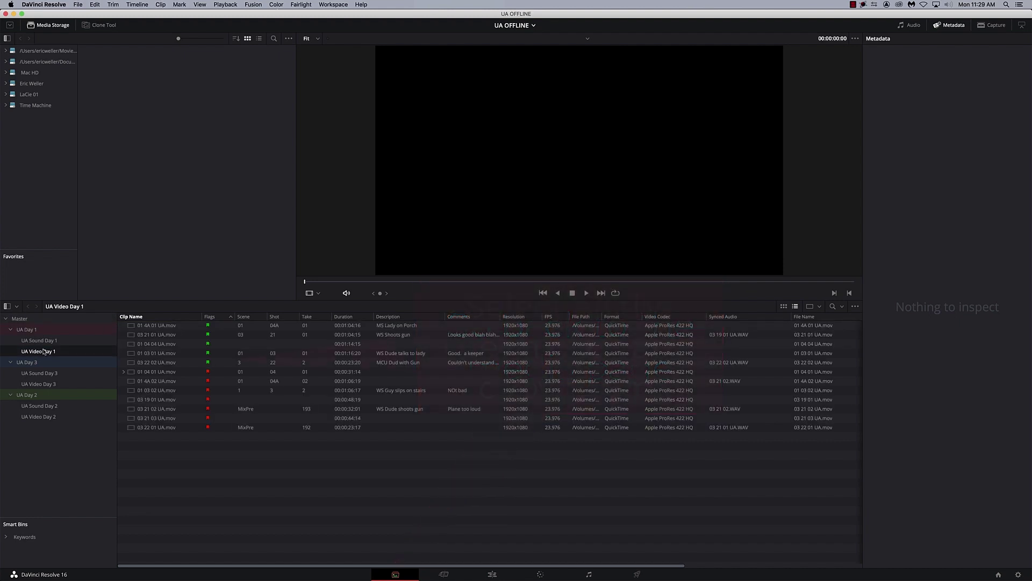
click(189, 364)
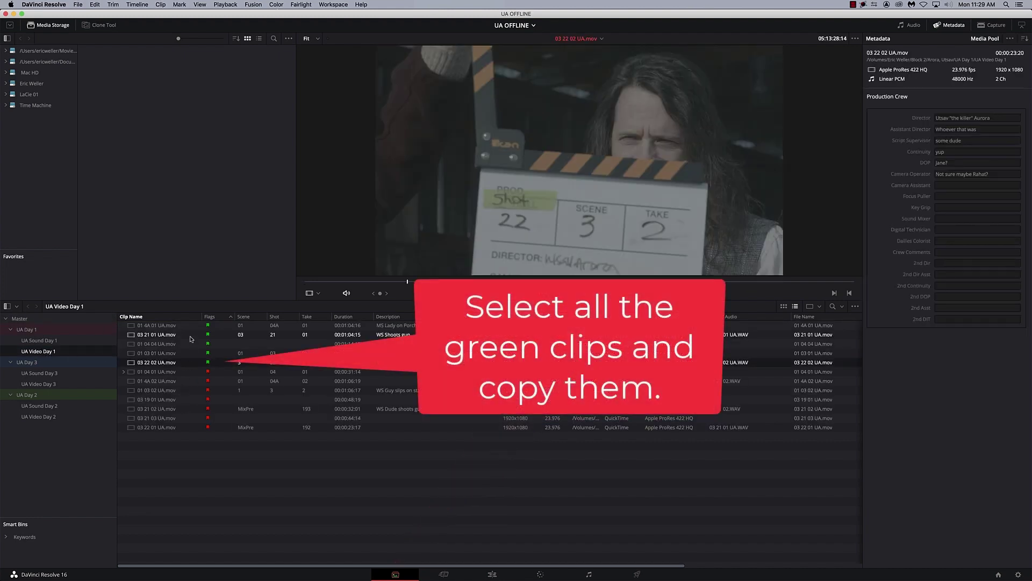
shift+click(190, 326)
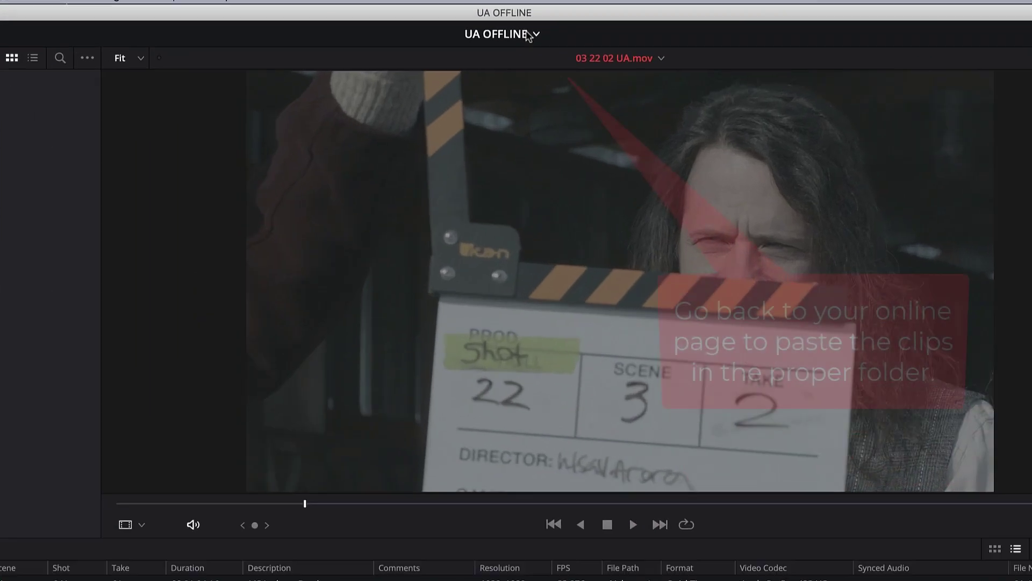
key(super+c)
click(532, 43)
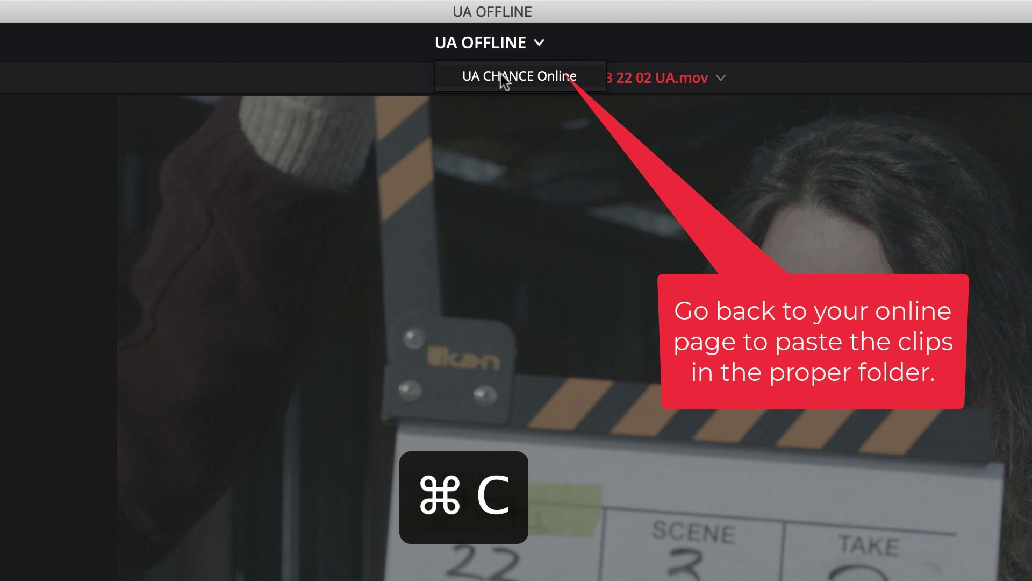
Back in UA CHANCE Online's Edit page, paste the five clips and WAV files into Scene 01, shown as thumbnails.
click(501, 75)
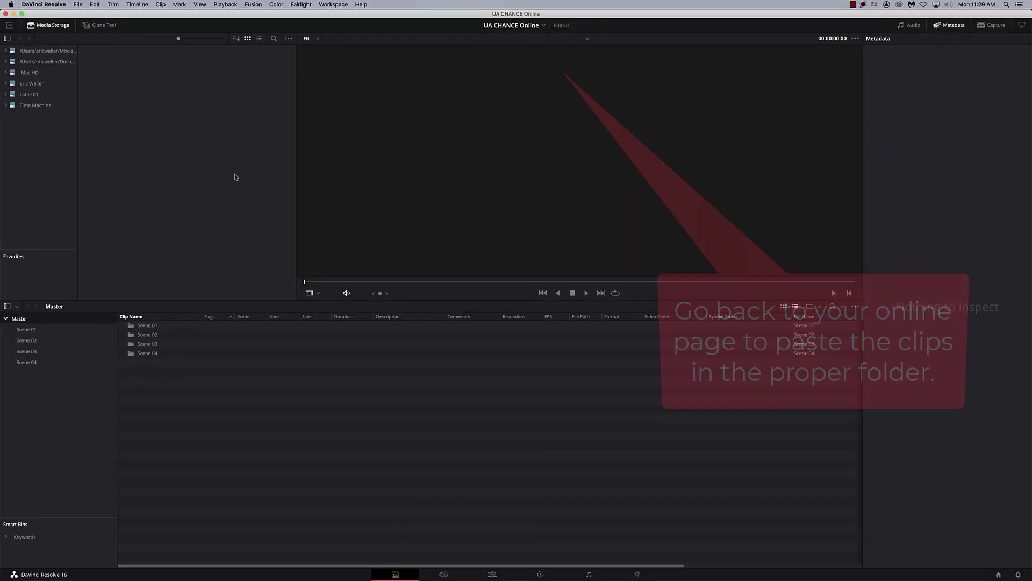
click(492, 574)
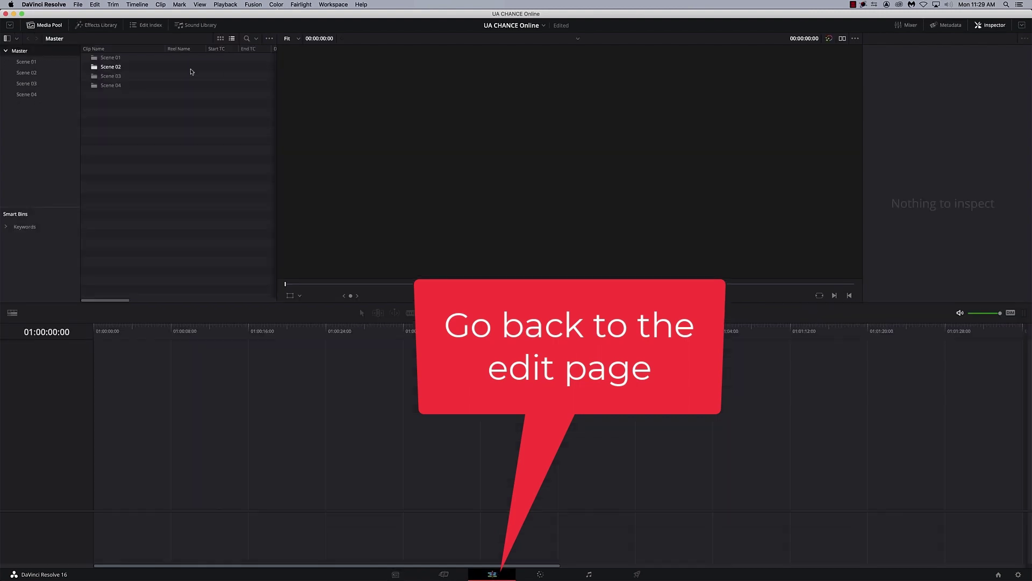
click(40, 62)
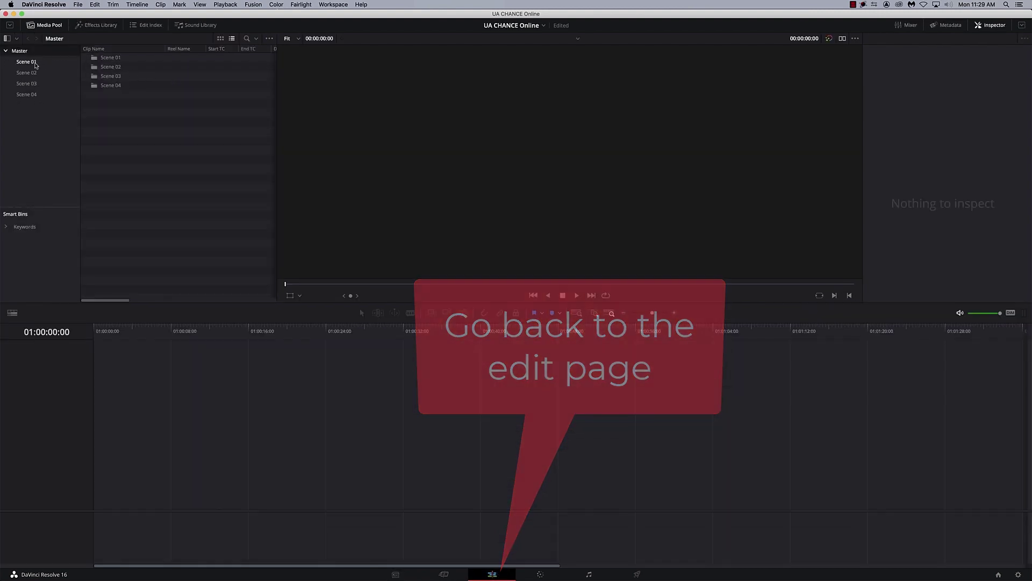
key(super+v)
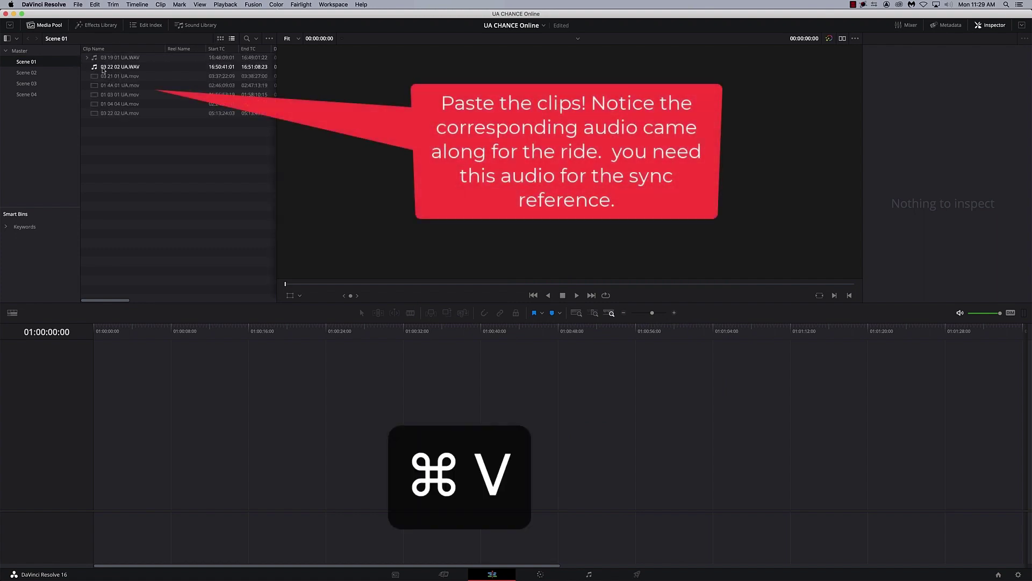
click(221, 38)
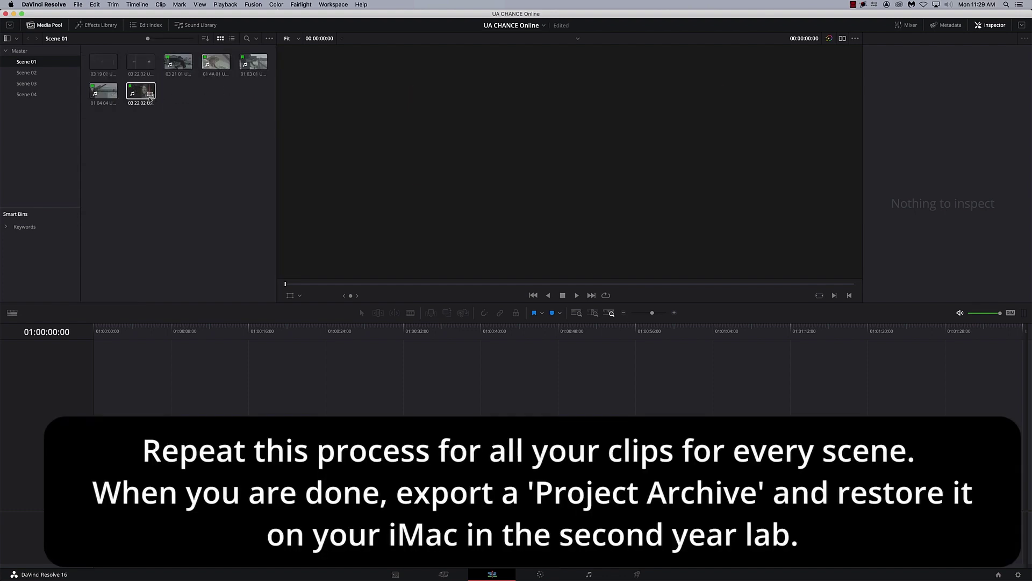
click(22, 75)
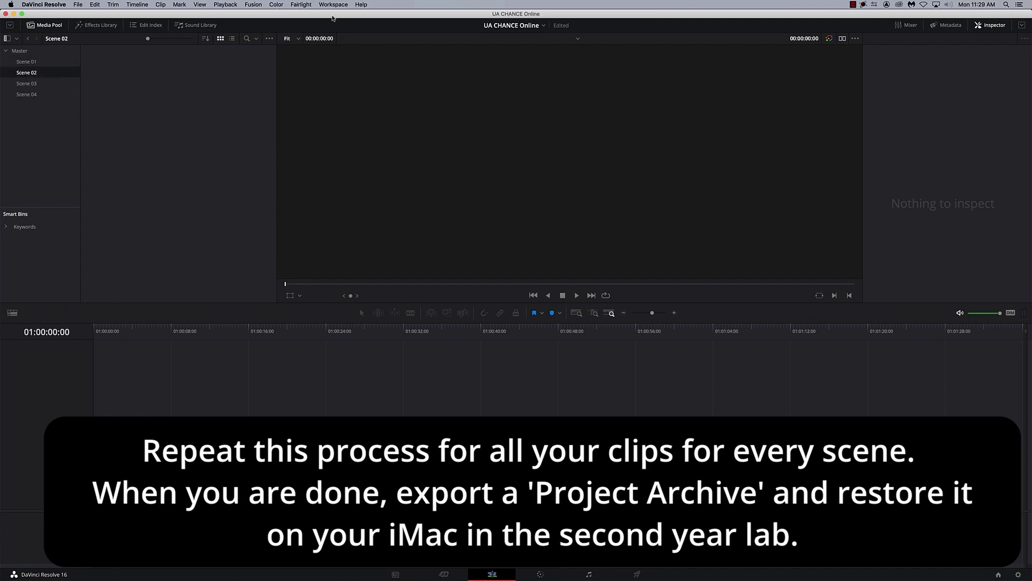
click(512, 26)
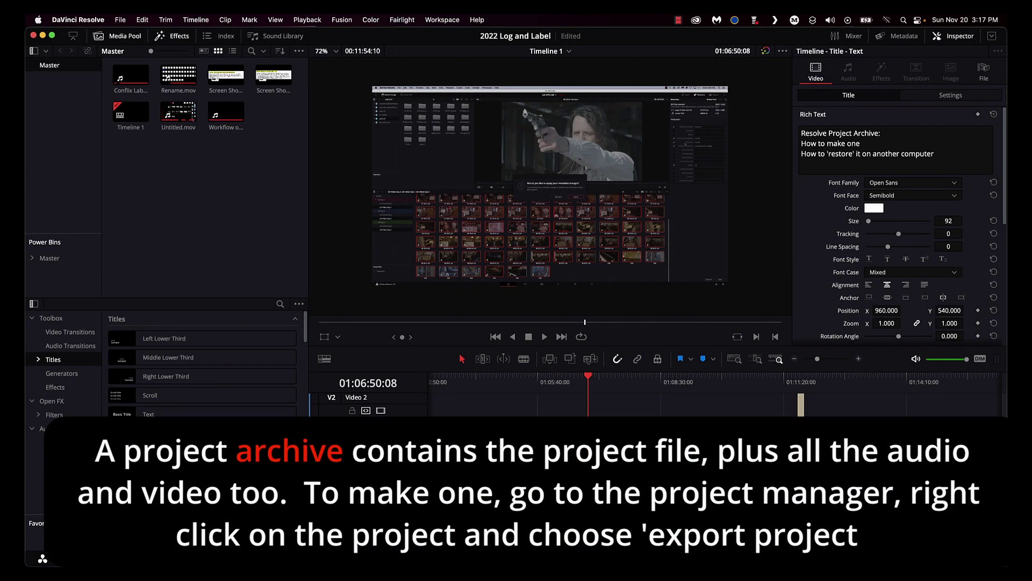
Export 2022 Log and Label as a project archive to the Desktop with media files.
key(shift+1)
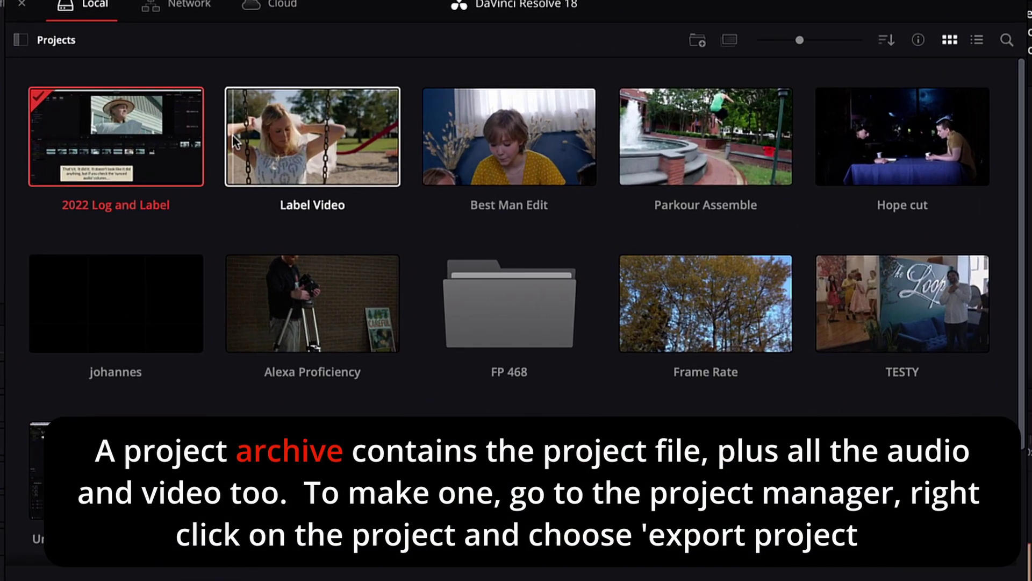
right_click(84, 121)
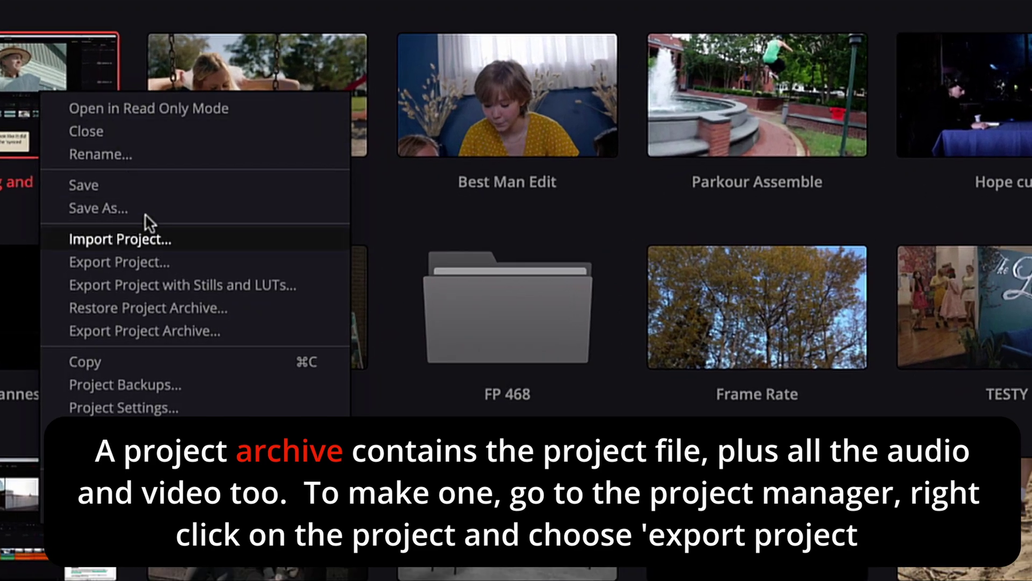
click(258, 331)
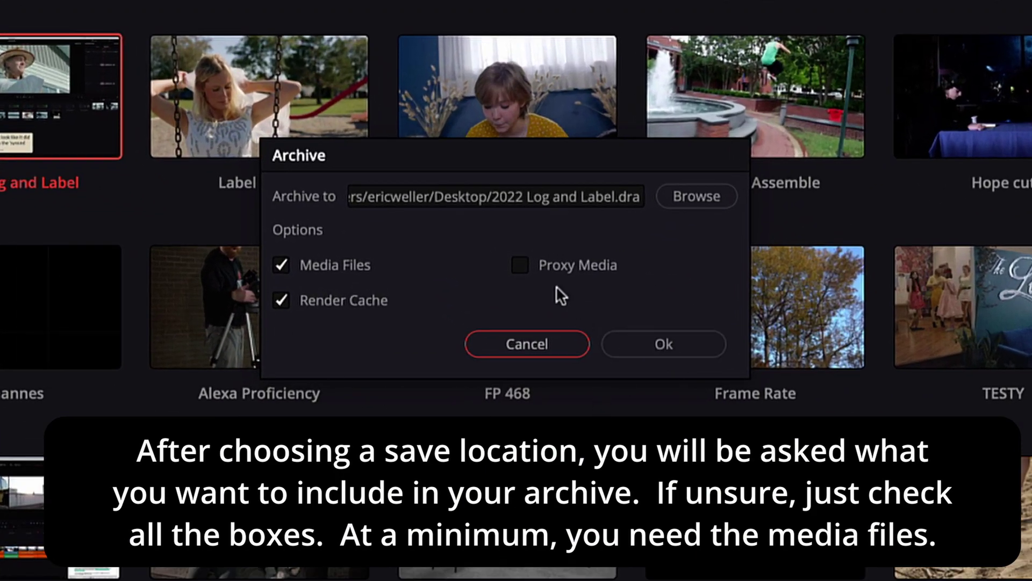
click(691, 347)
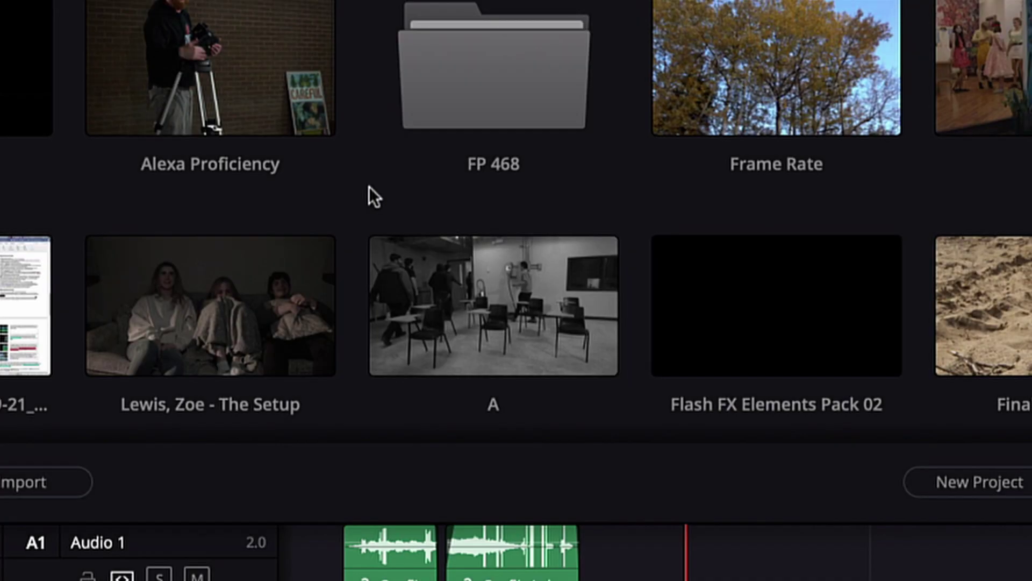
Restore 2022 Log and Label.dra as Copy of 2022 Log and Label and open it.
right_click(369, 186)
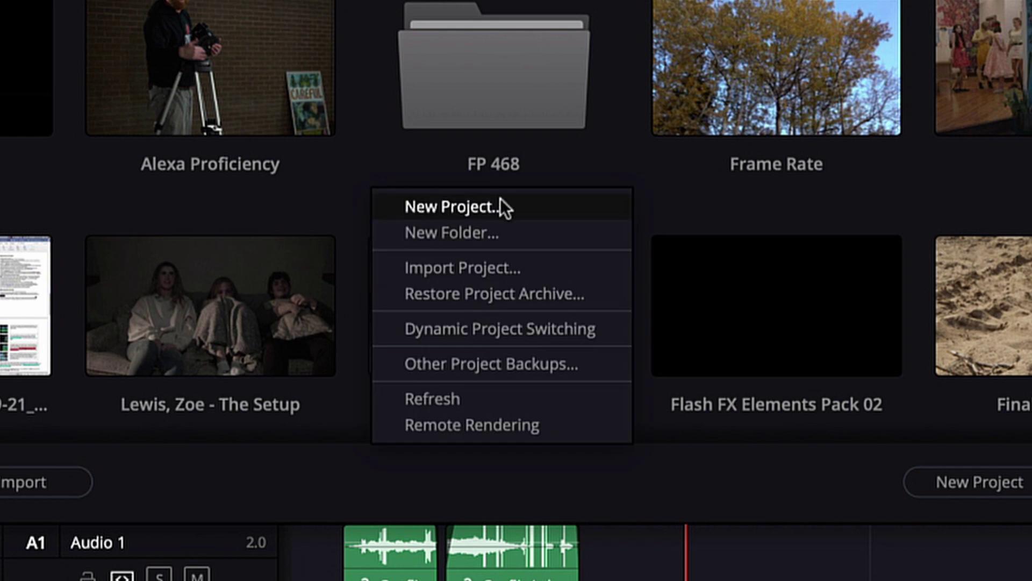
click(579, 295)
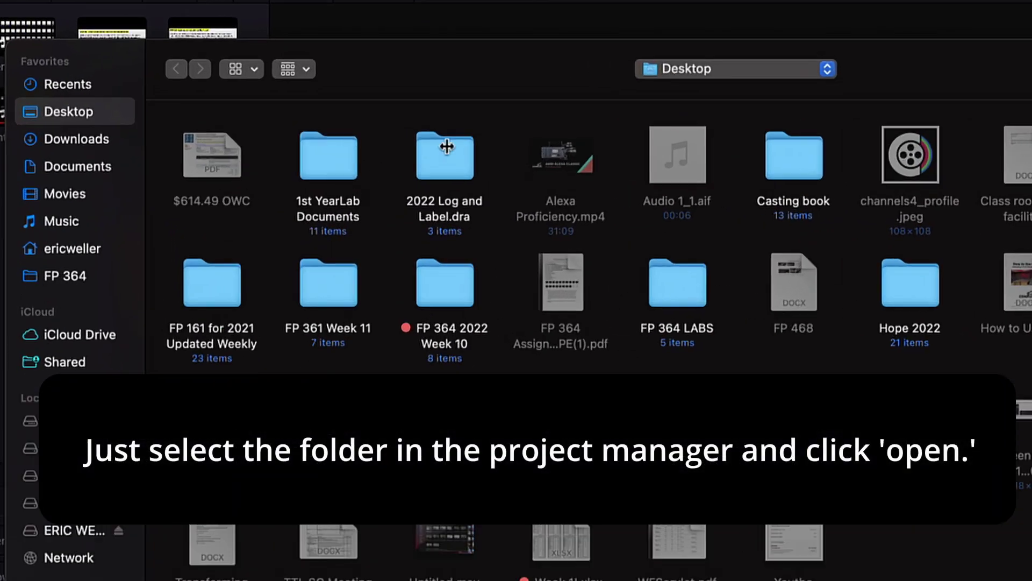
click(396, 138)
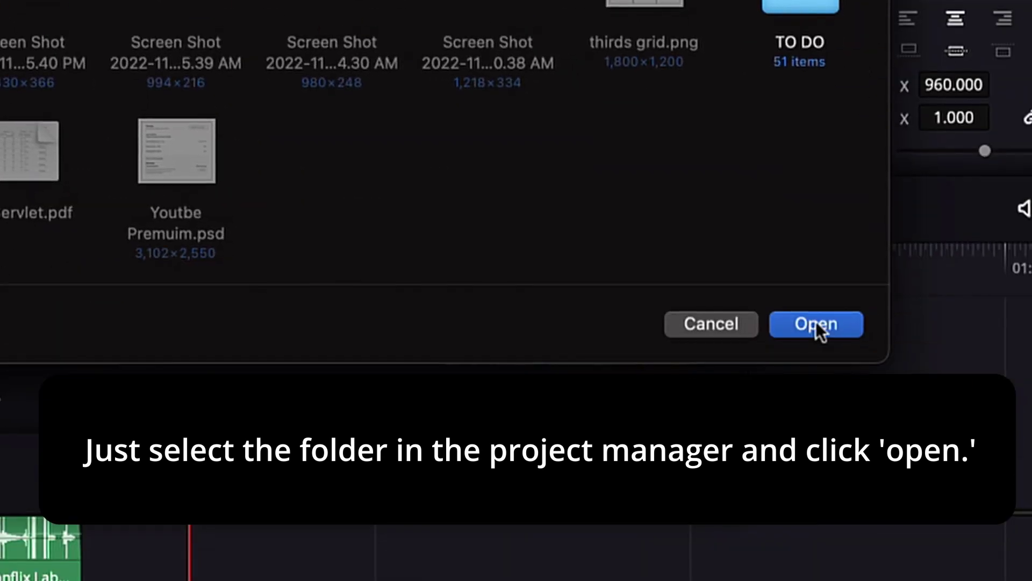
click(814, 325)
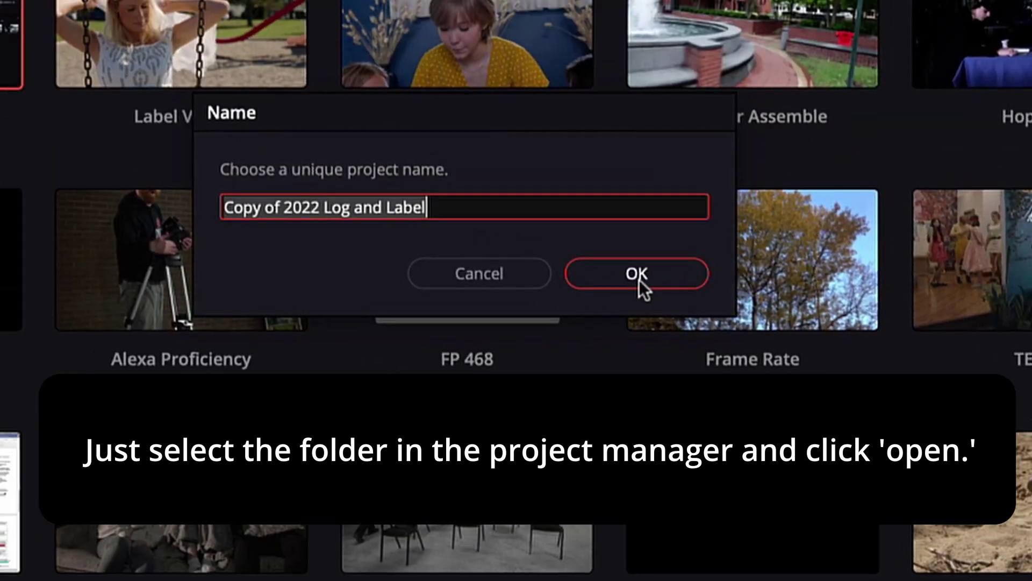
click(164, 66)
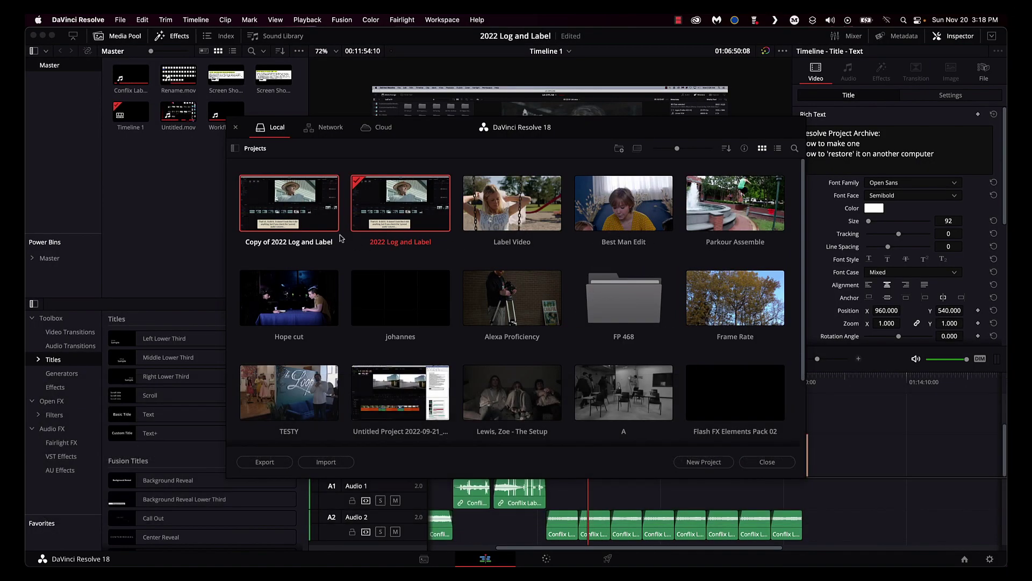
double_click(309, 215)
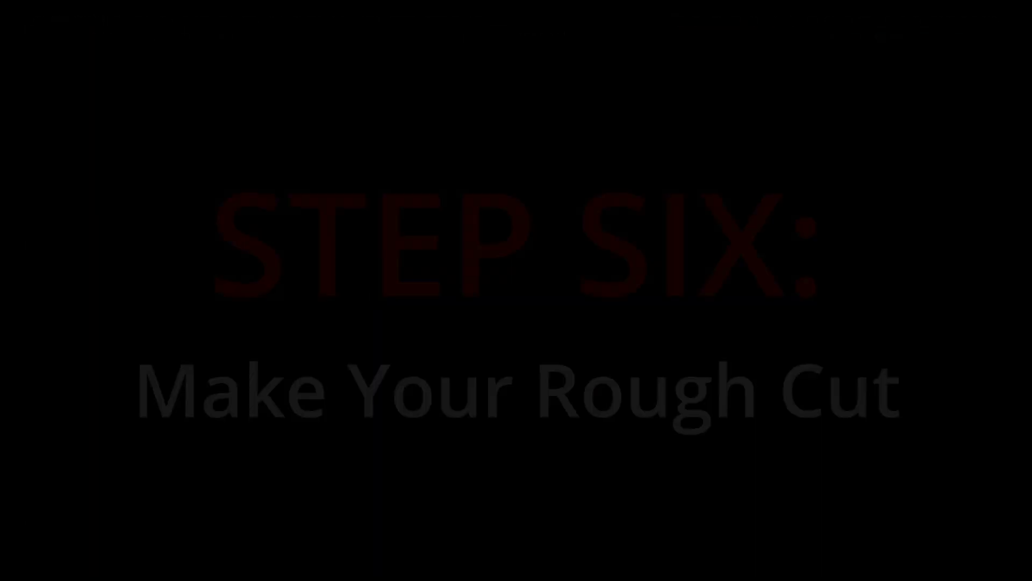